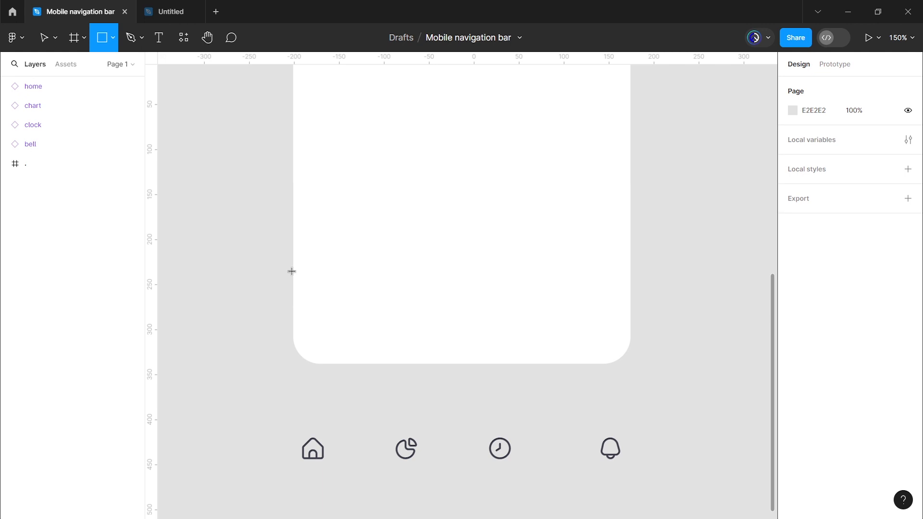
Draw a 375-wide rectangle across the phone frame's lower end, set its height to 80 and align it with the frame's bottom edge
mouse_move(293, 271)
mouse_down()
mouse_move(457, 336)
mouse_move(631, 367)
mouse_up()
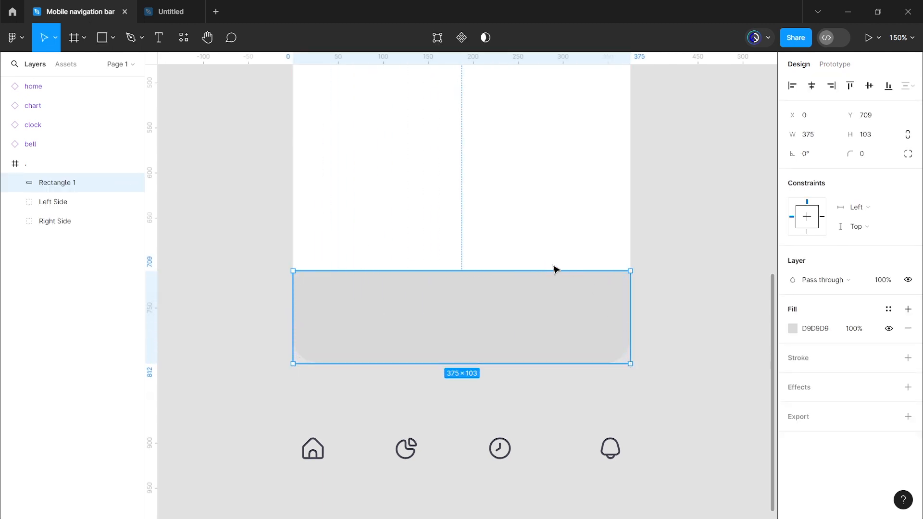
drag(554, 270, 553, 285)
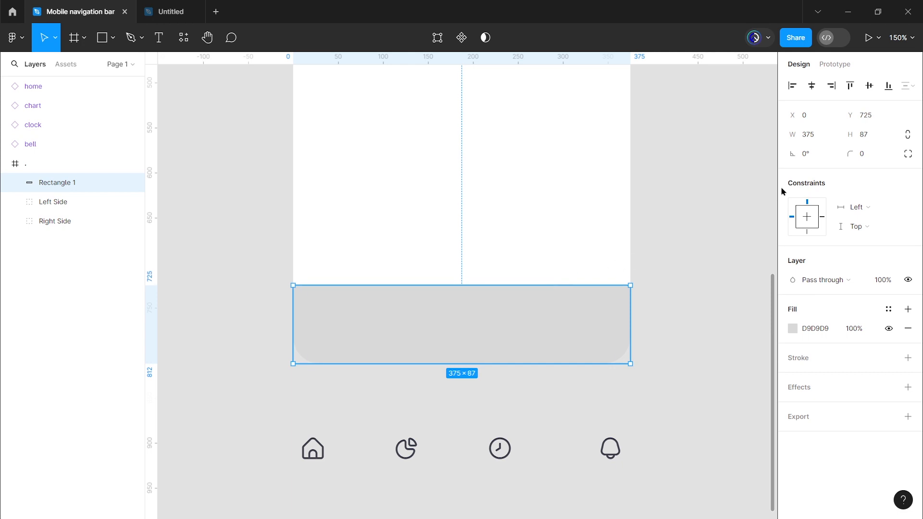
click(874, 140)
text(80)
key(Return)
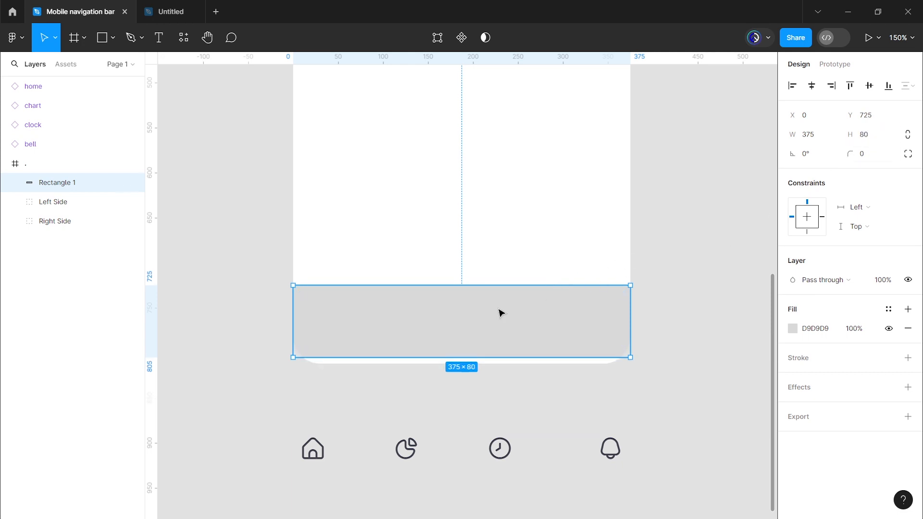
drag(500, 313, 500, 315)
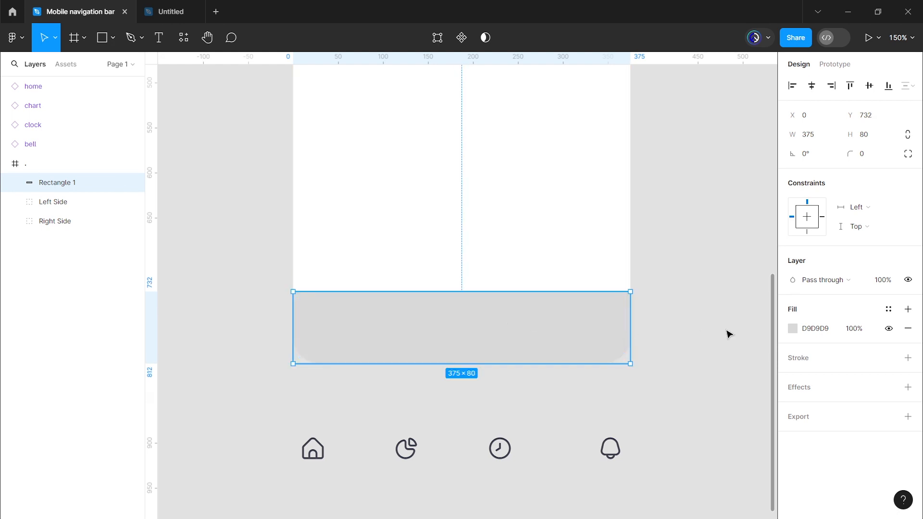
Change the rectangle's fill colour to near-black 121212
click(792, 330)
drag(658, 330, 632, 350)
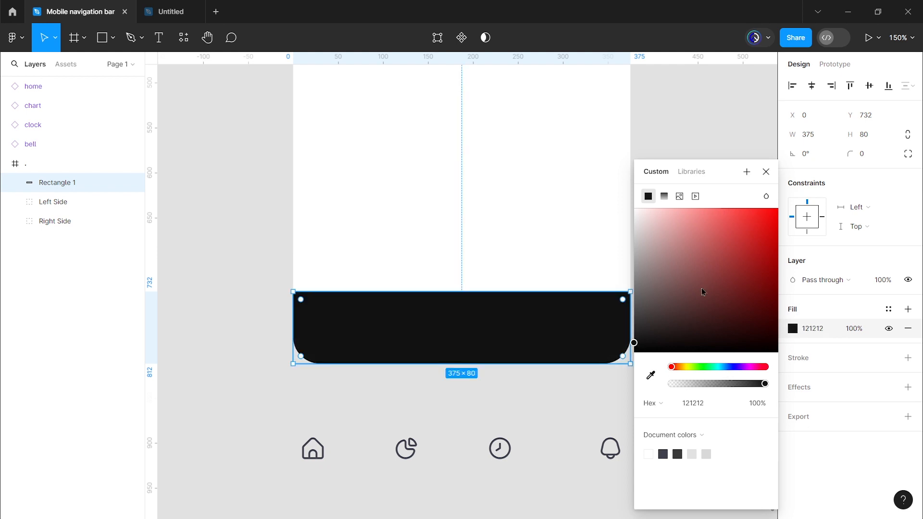
click(765, 172)
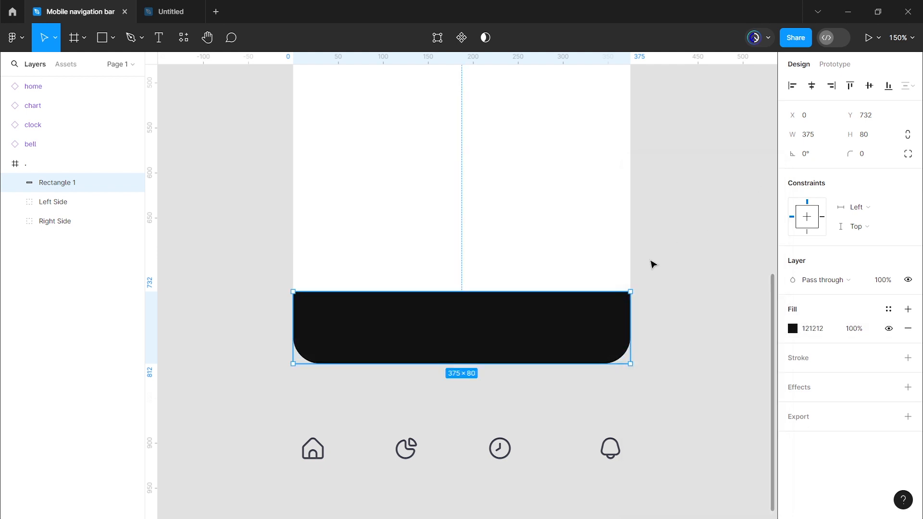
Move the black rectangle out of the phone frame onto the empty canvas beside it, with the four icons beneath it
scroll(505, 289, down, 5)
drag(600, 224, 480, 304)
mouse_move(390, 394)
mouse_down()
mouse_move(598, 211)
mouse_move(598, 309)
mouse_move(598, 292)
mouse_up()
mouse_move(274, 426)
mouse_down()
mouse_move(395, 452)
mouse_move(624, 354)
mouse_move(595, 346)
mouse_up()
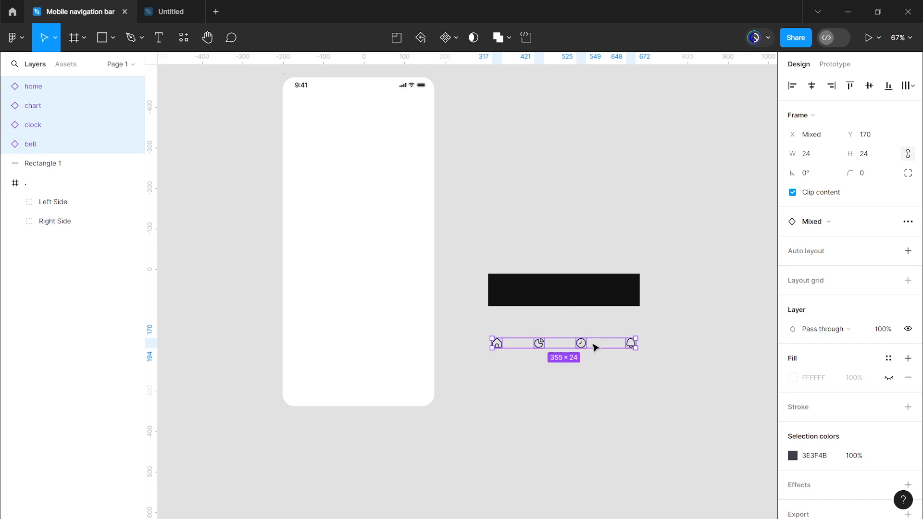
click(598, 366)
Round the black rectangle's corners individually, with radius 8 for both top corners and 30 for both bottom corners
scroll(576, 363, up, 2)
scroll(577, 363, right, 2)
ctrl+scroll(562, 335, up, 5)
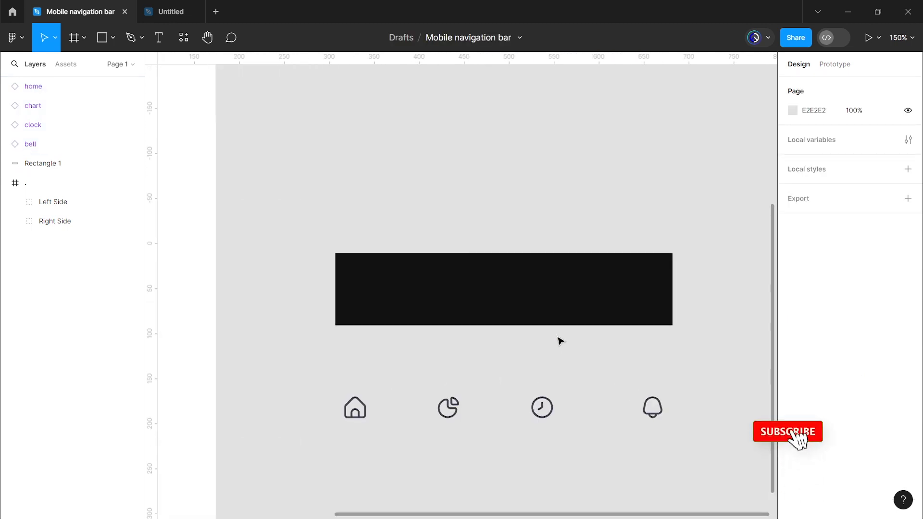
scroll(558, 340, down, 3)
click(558, 234)
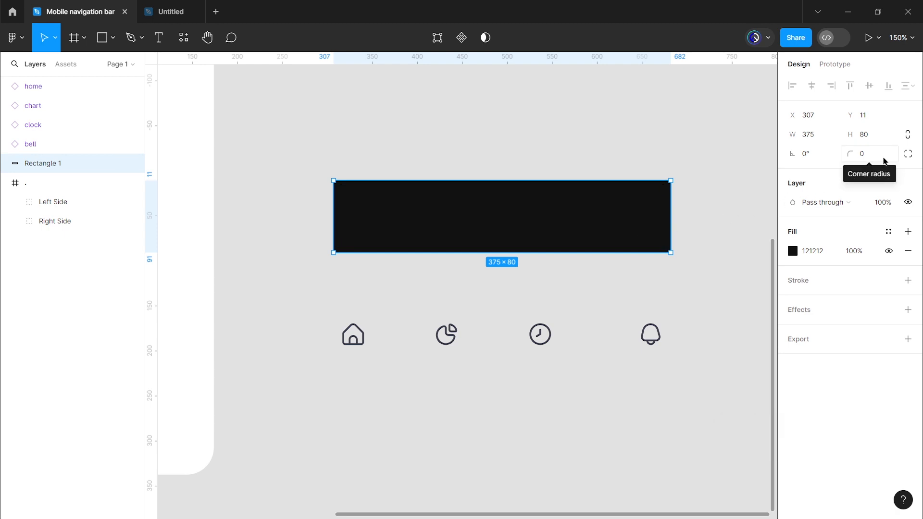
click(907, 154)
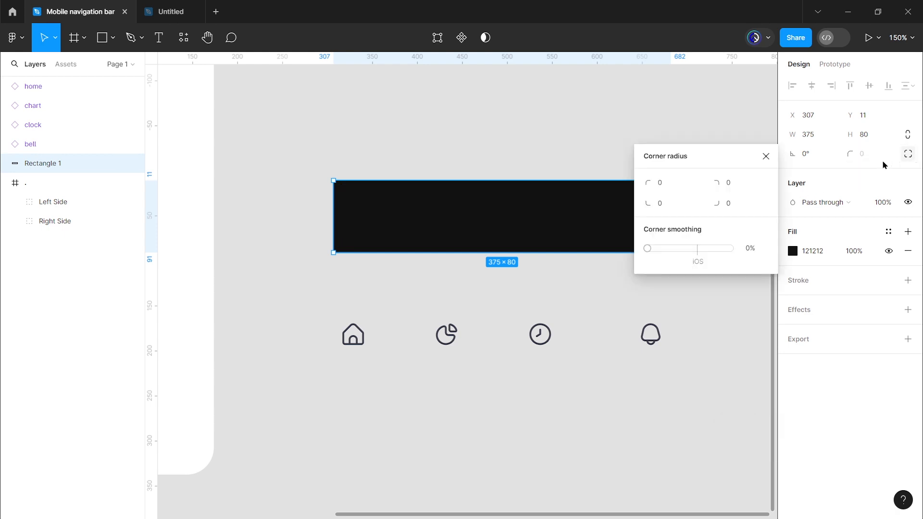
click(670, 184)
text(8)
click(729, 188)
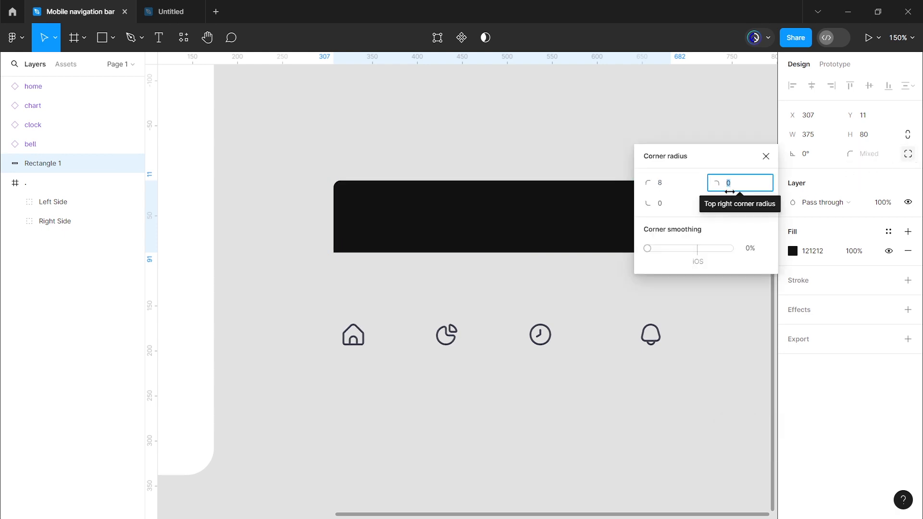
text(8)
click(730, 203)
text(30)
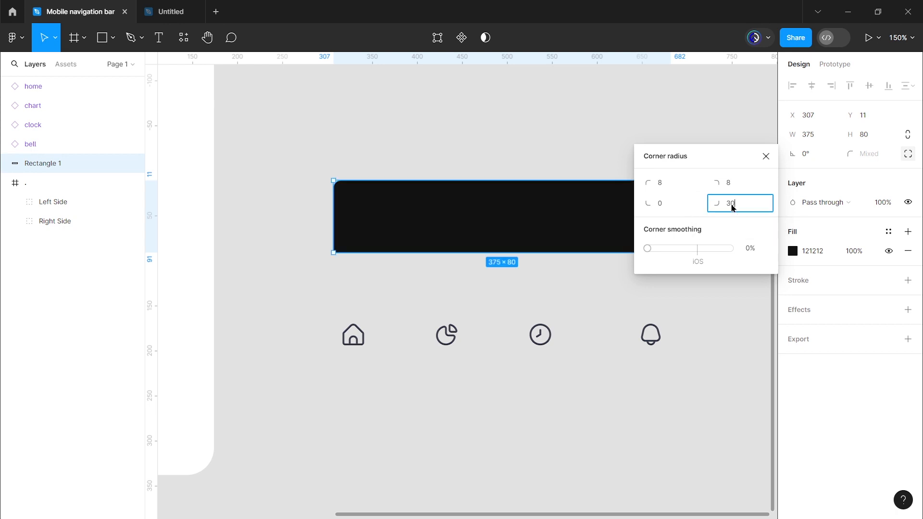
click(675, 203)
text(30)
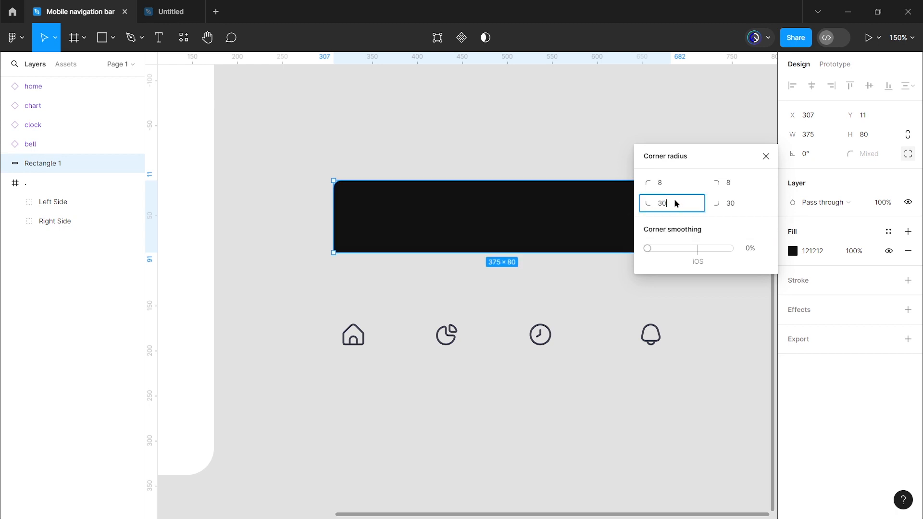
key(Return)
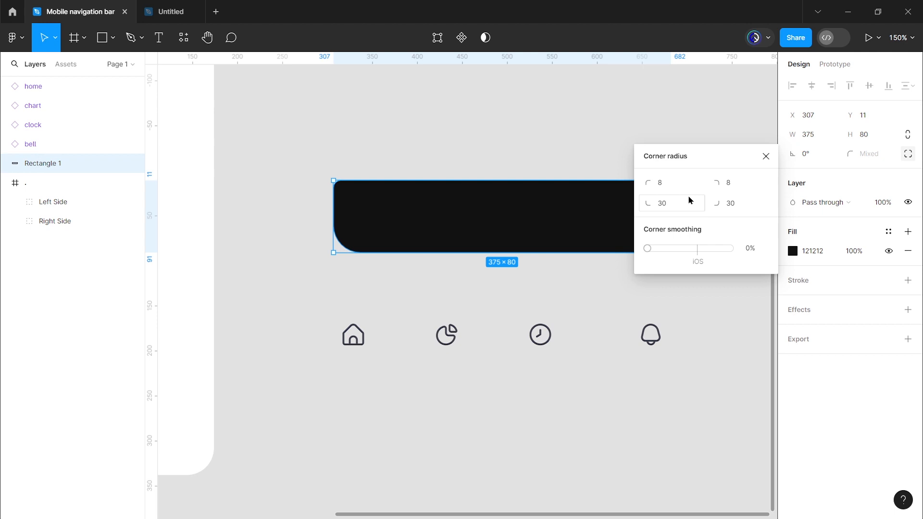
click(766, 157)
click(709, 208)
Tidy up the home, chart, clock and bell icons into an evenly spaced row with a spacing of 60
drag(707, 208, 703, 232)
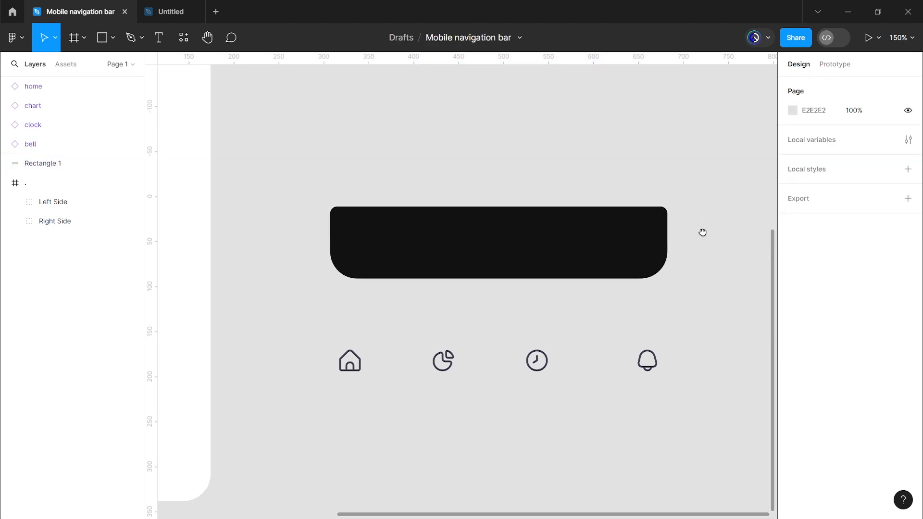
drag(324, 342, 659, 378)
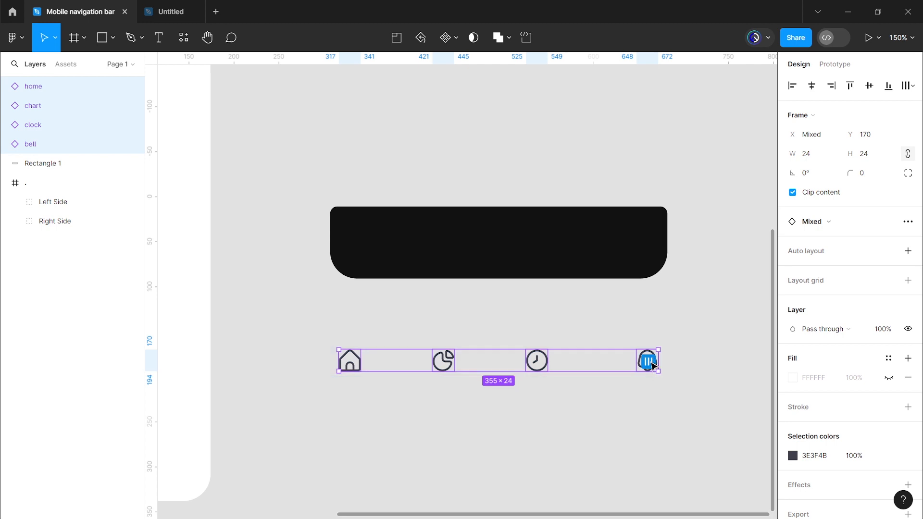
key(ctrl+alt+t)
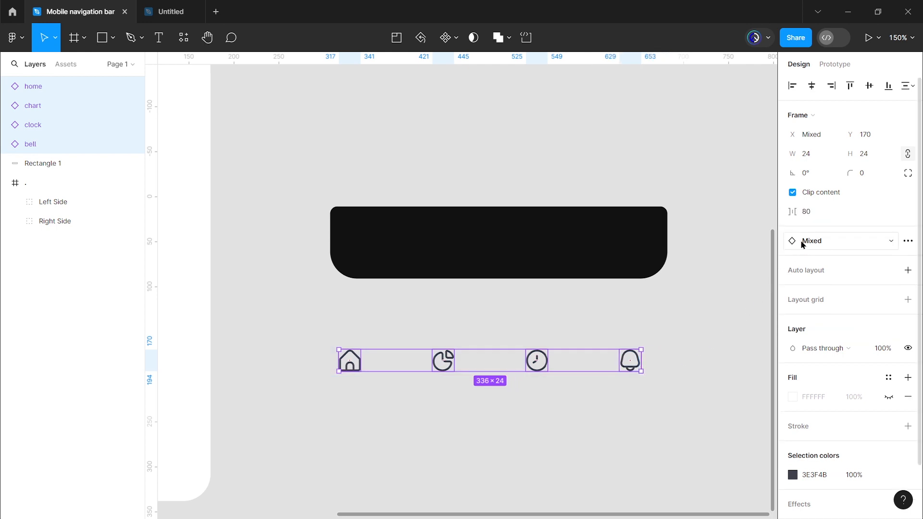
click(818, 213)
text(60)
key(Return)
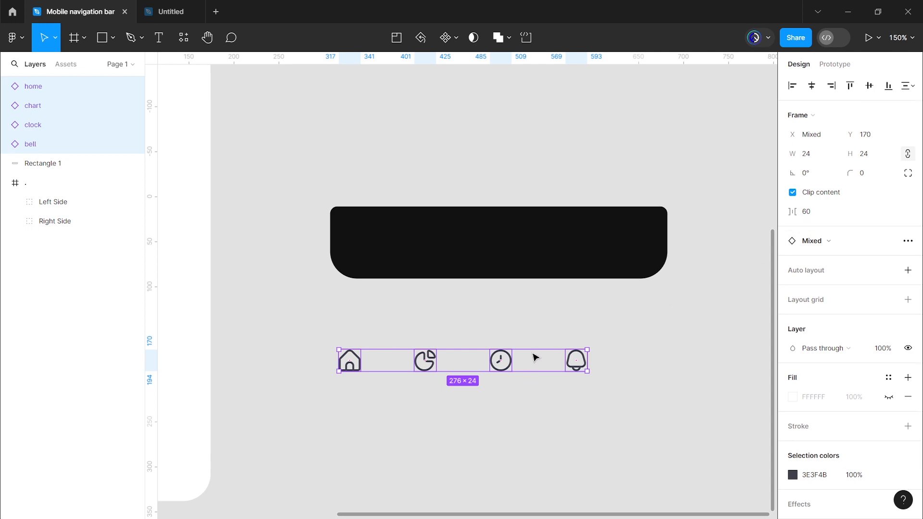
Move the row of four icons onto the black bar, centred horizontally, and group the icons
drag(536, 357, 565, 236)
right_click(564, 236)
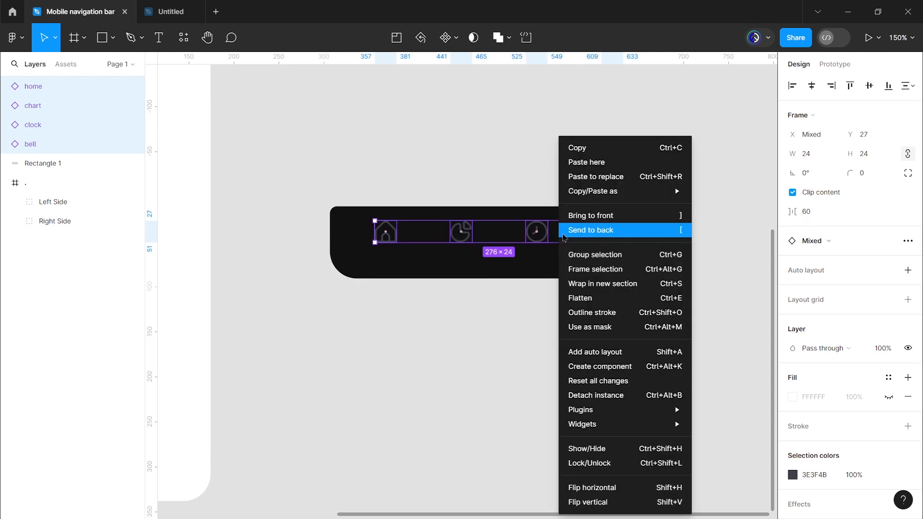
click(593, 258)
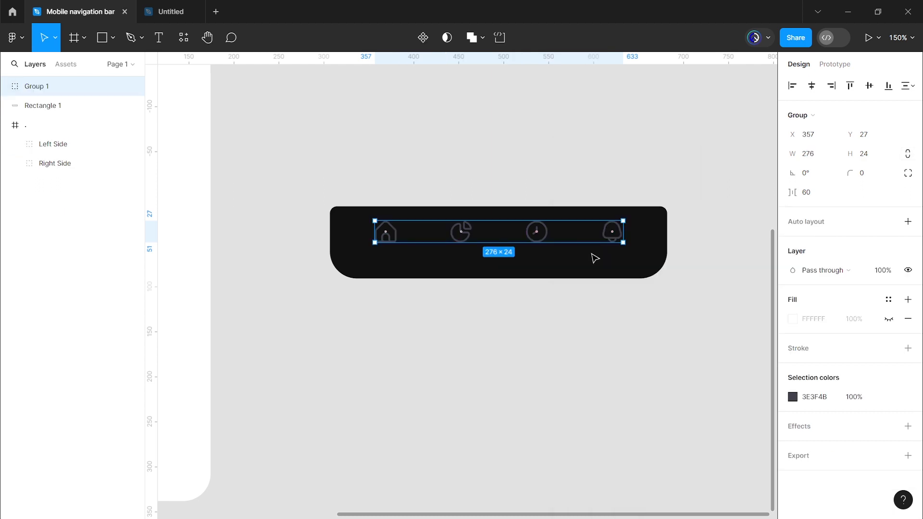
drag(562, 241, 562, 242)
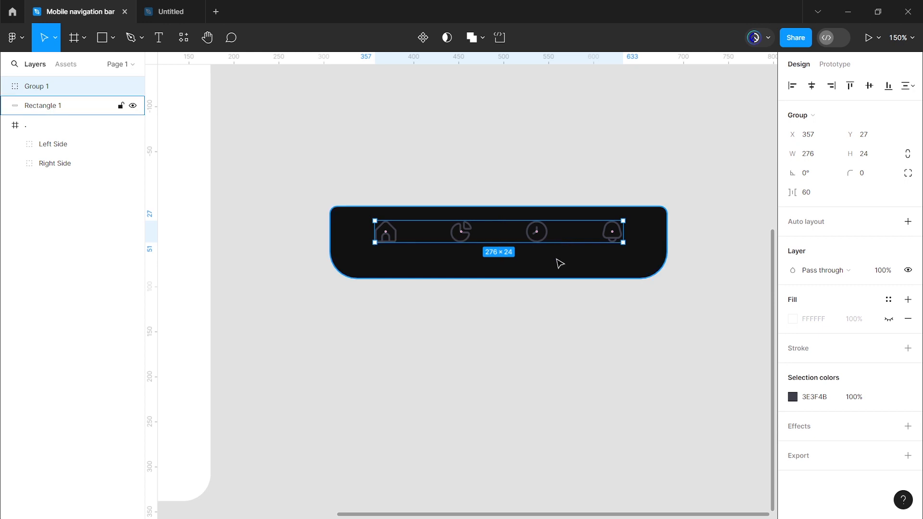
Wrap the icon group and the black bar together in a frame and rename that frame "."
click(560, 263)
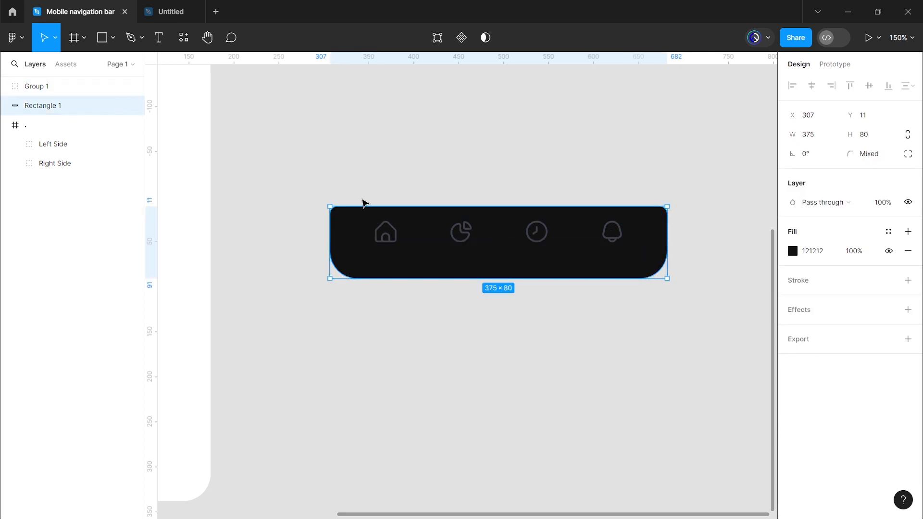
drag(321, 194, 668, 285)
right_click(507, 258)
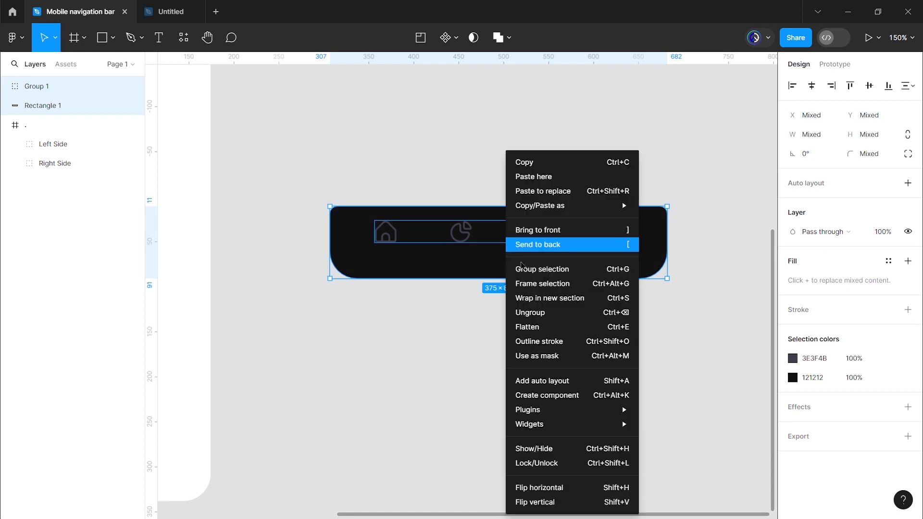
click(551, 284)
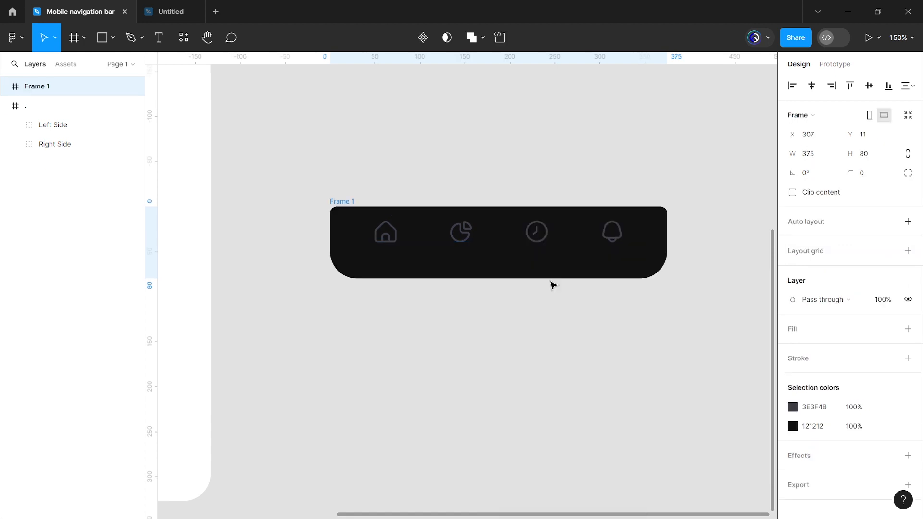
double_click(348, 201)
text(.)
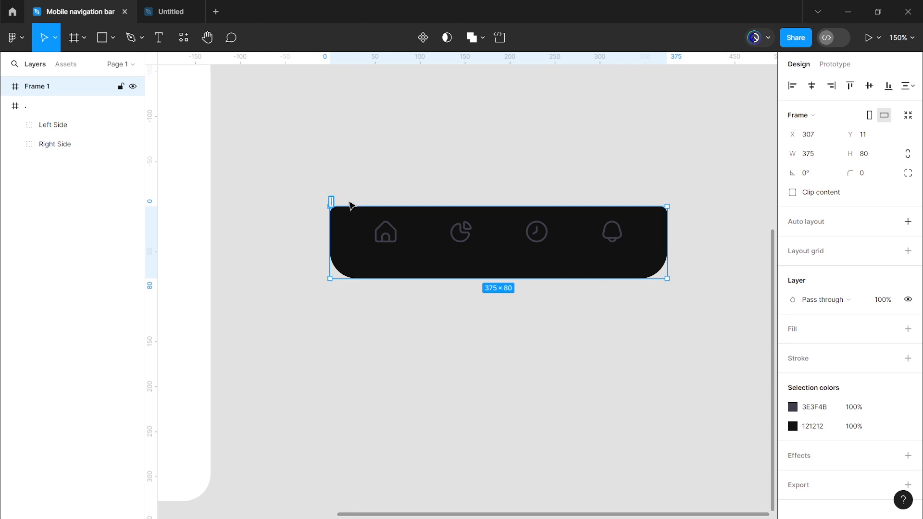
key(Return)
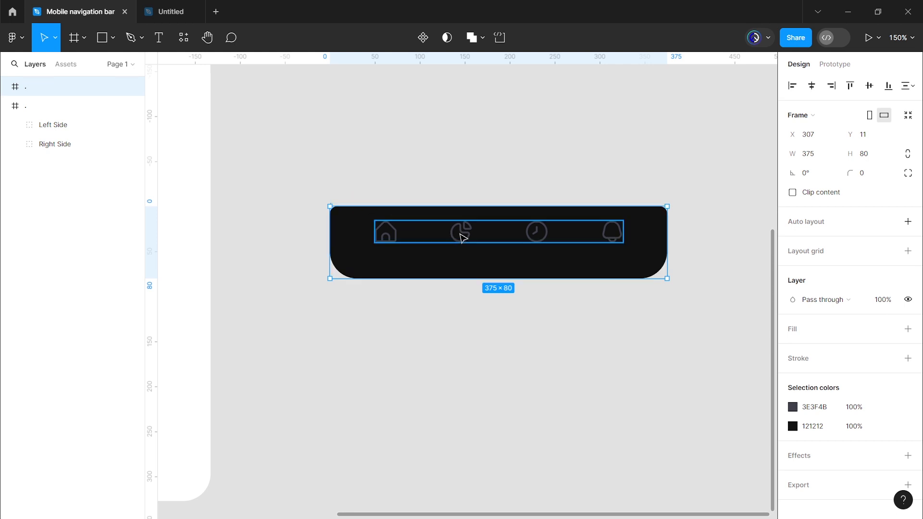
Move the icon group down to Y 21 within the bar and recolour its icons to grey 929292
drag(461, 232, 462, 241)
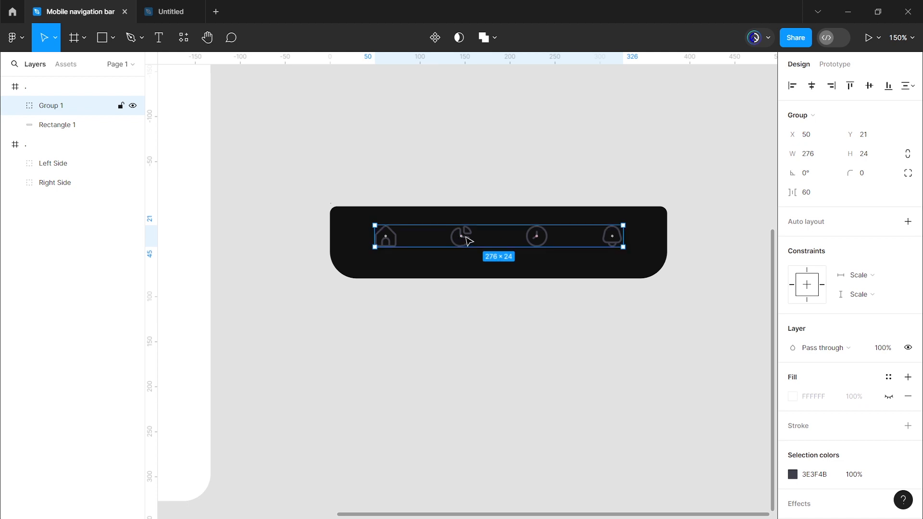
click(488, 293)
click(462, 240)
click(793, 475)
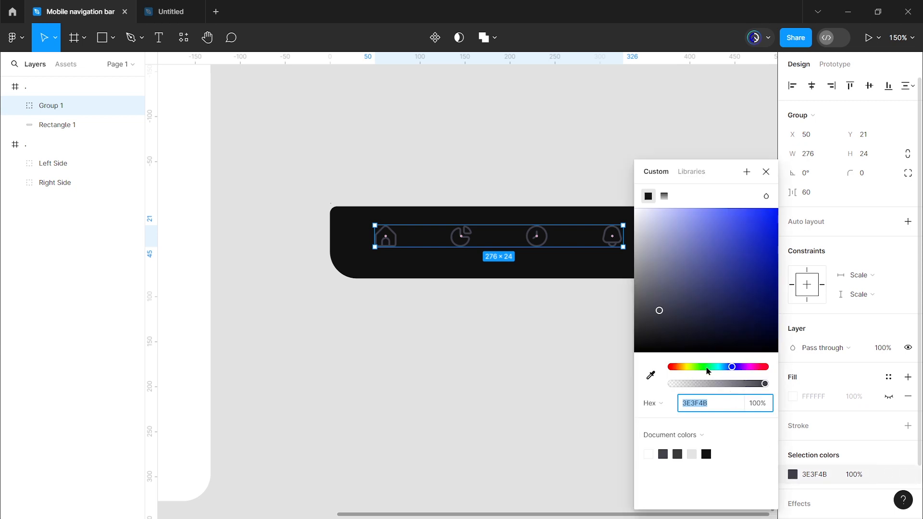
drag(648, 310, 616, 276)
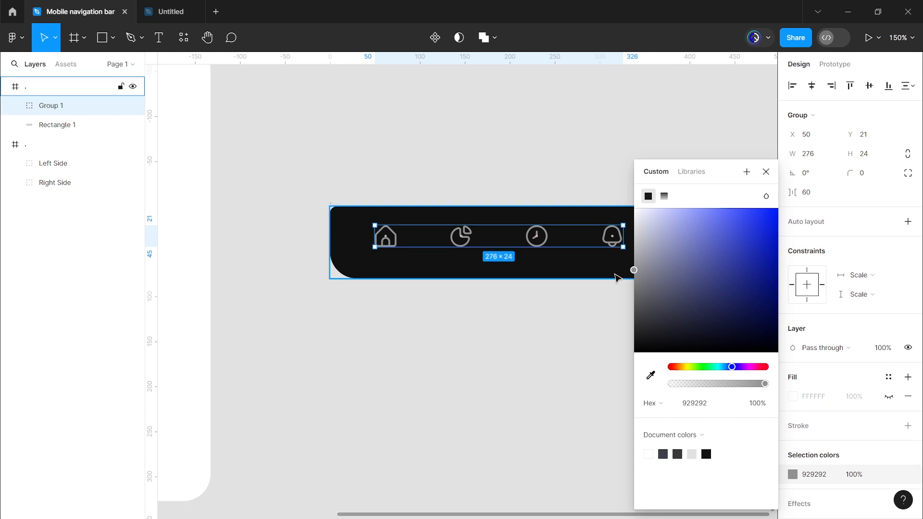
click(765, 171)
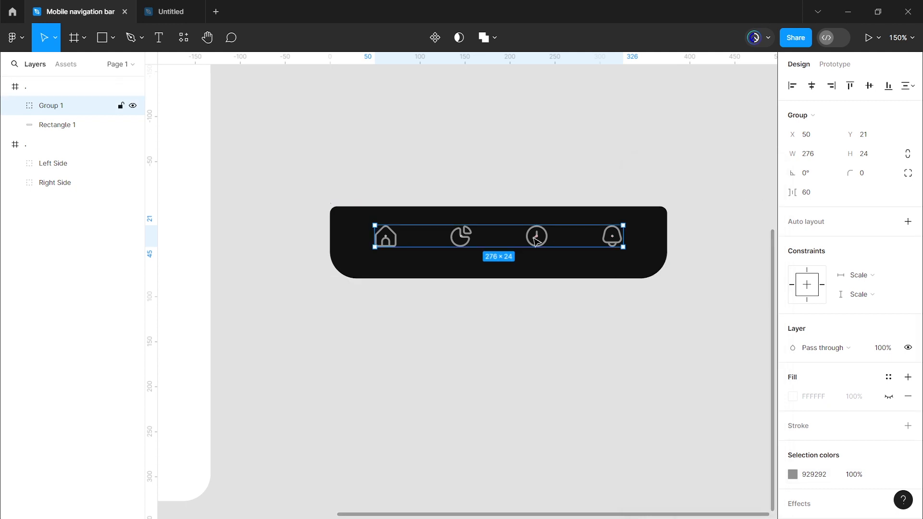
click(504, 176)
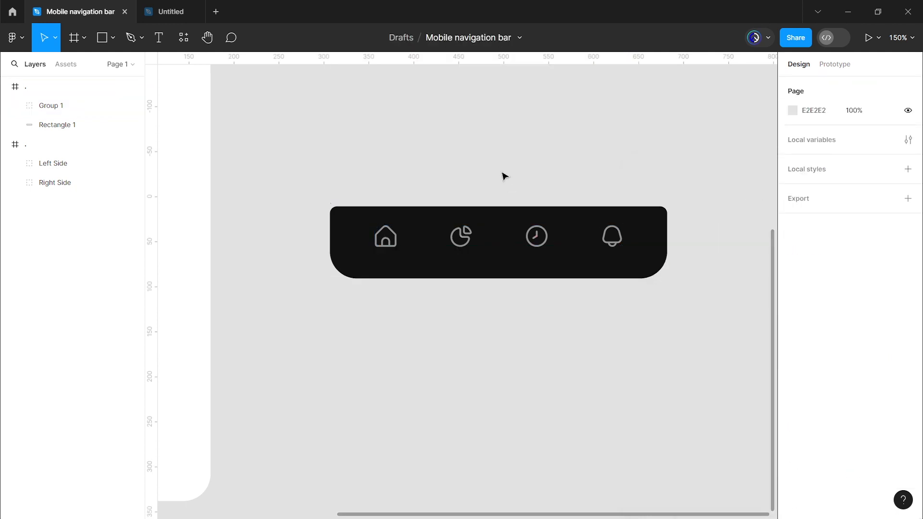
Draw a 58 × 58 circle above the home icon, centred on the bar's top edge
click(113, 38)
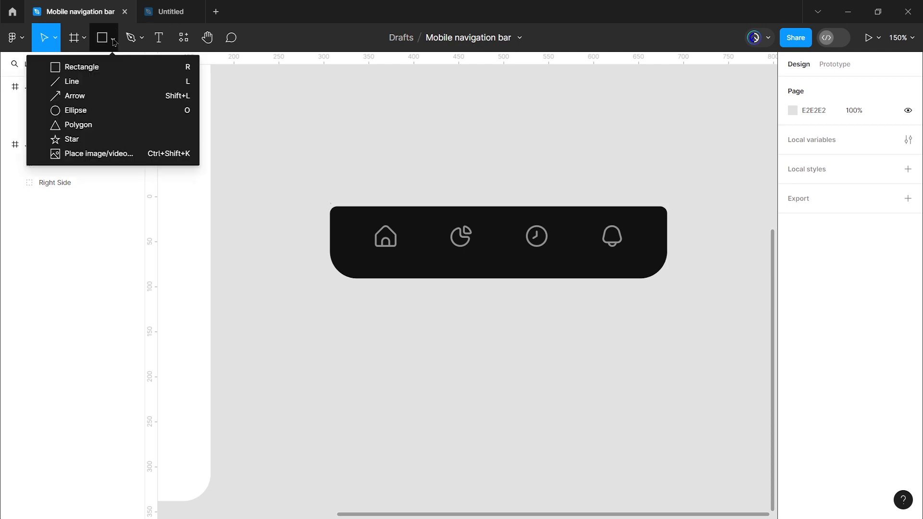
click(124, 111)
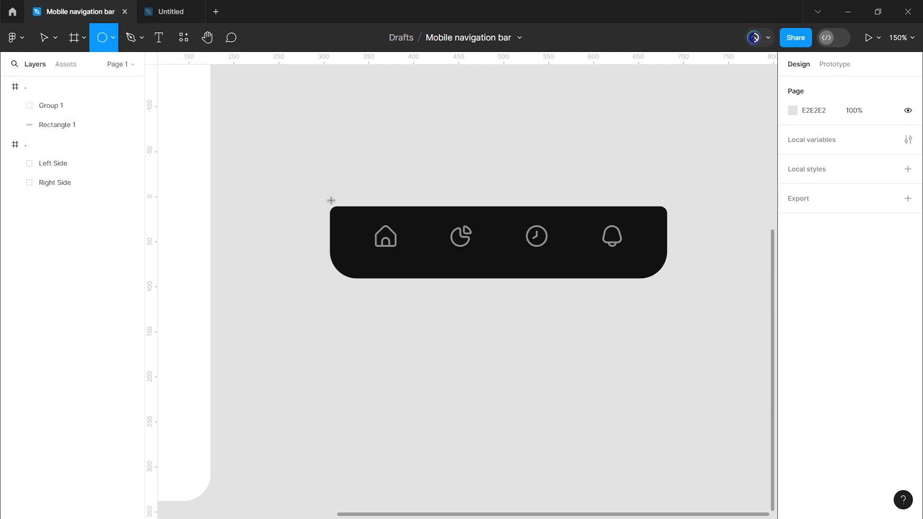
mouse_move(366, 195)
mouse_down()
mouse_move(419, 248)
mouse_move(400, 214)
mouse_up()
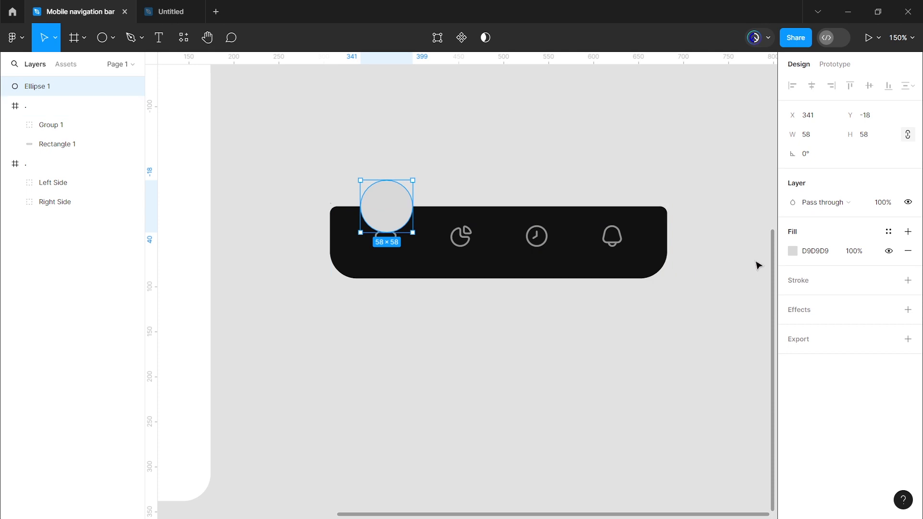
Fill the circle above the home icon with orange EE8143
click(792, 252)
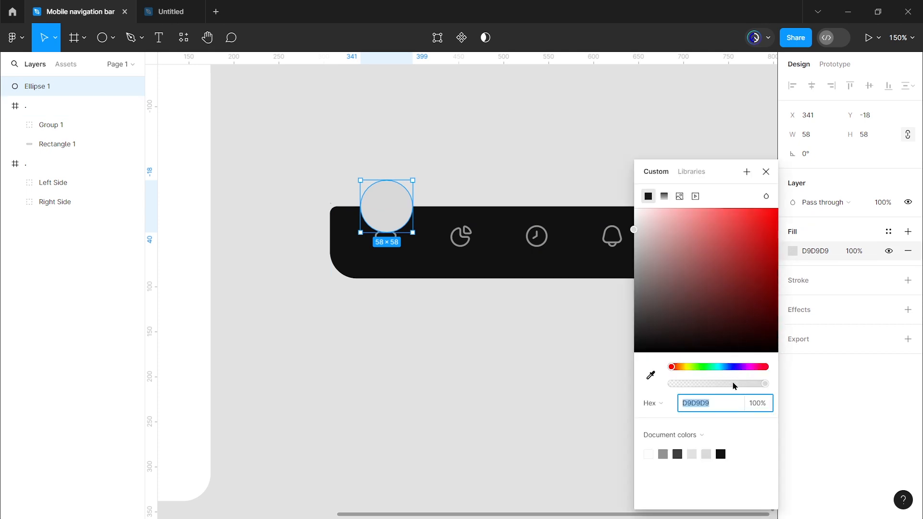
text(EE8143)
key(Return)
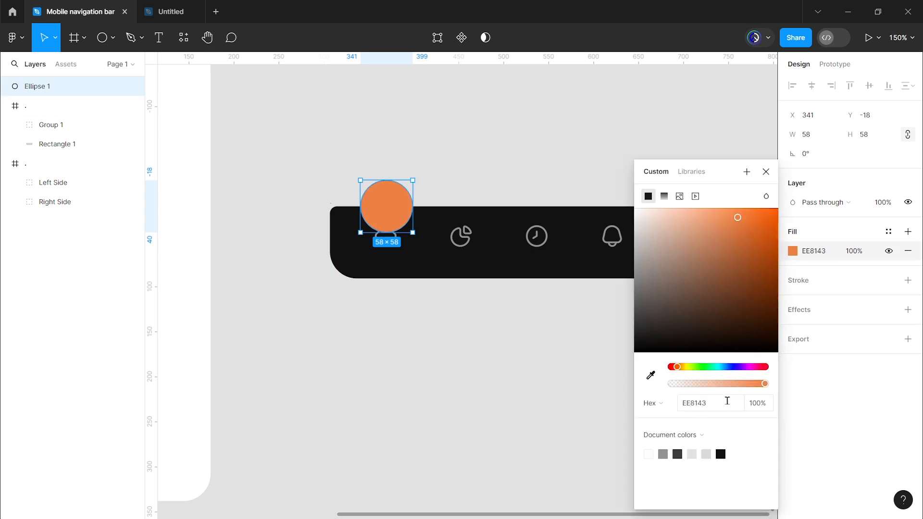
click(765, 172)
Ungroup the four navigation icons so each is a separate layer in the bar's frame
click(549, 232)
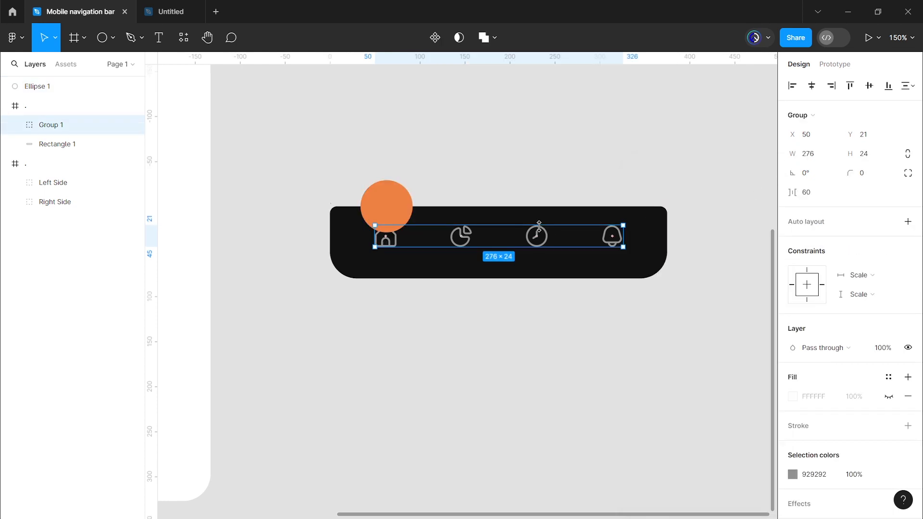
right_click(538, 227)
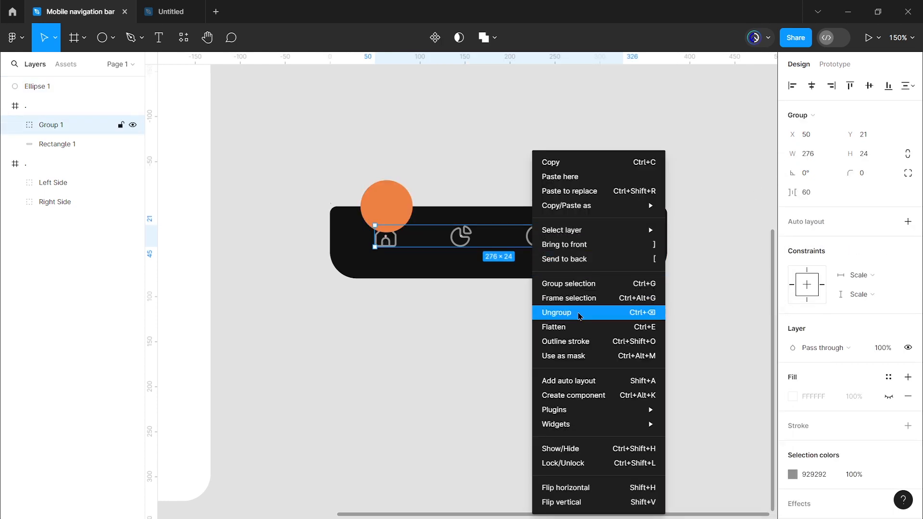
click(580, 313)
Move the orange circle into the bar's frame and place it at X 33, Y -29, centred on the bar's top edge
click(402, 209)
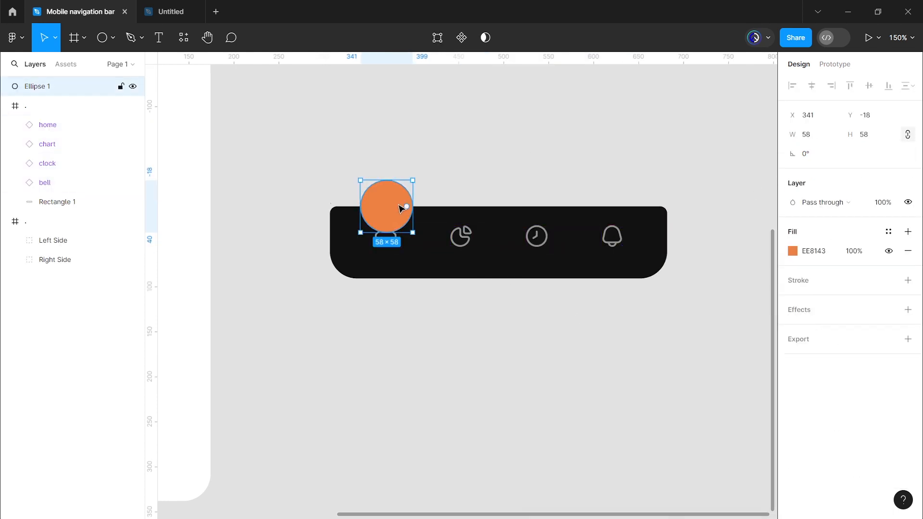
drag(82, 90, 82, 118)
drag(387, 205, 385, 233)
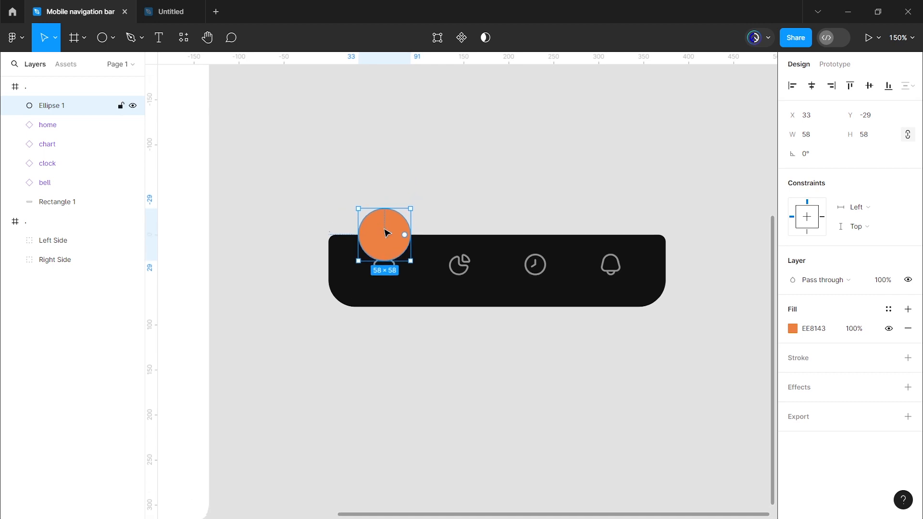
Bring the home icon in front of the orange circle
click(386, 273)
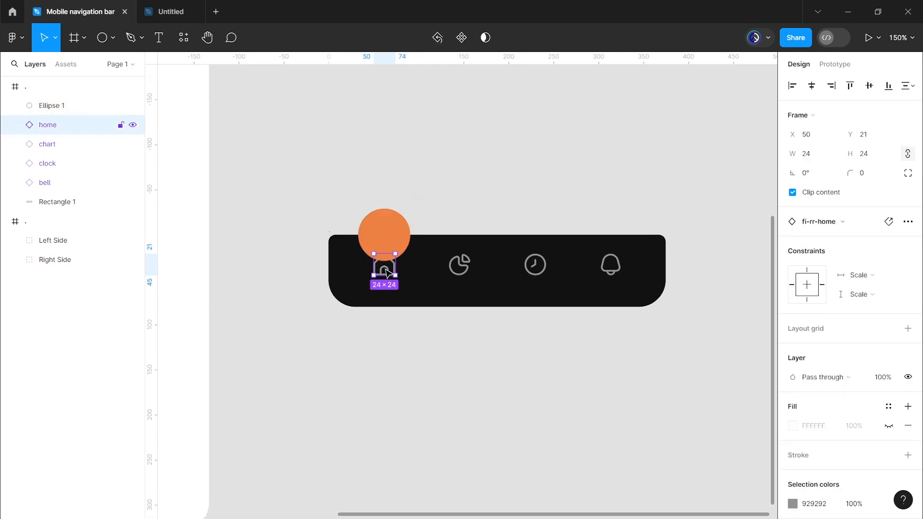
right_click(386, 272)
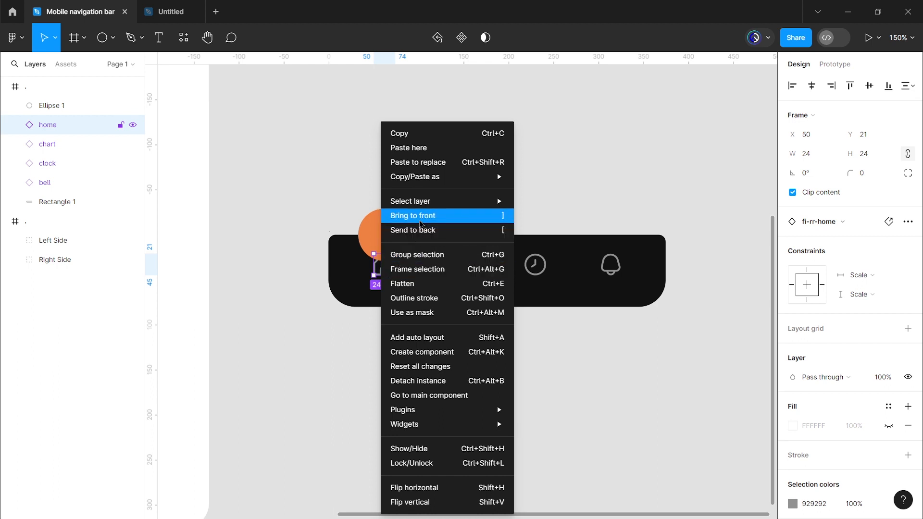
click(421, 219)
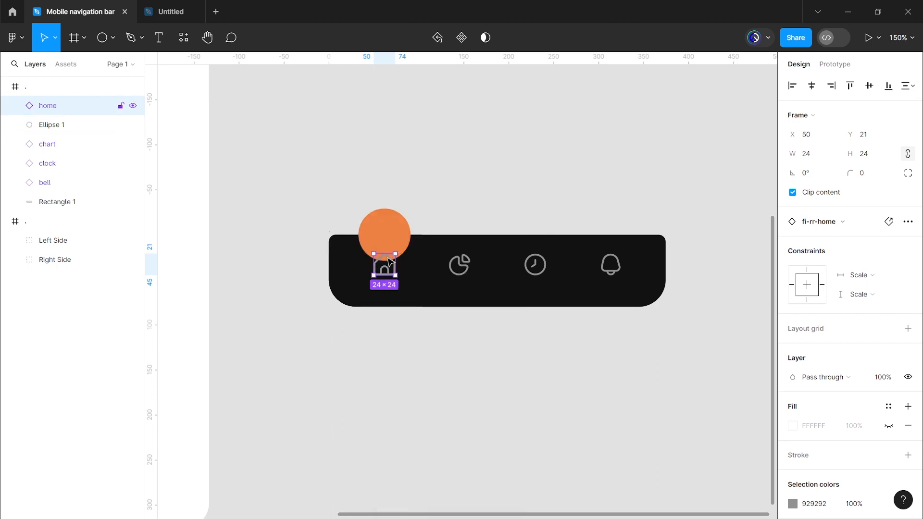
Centre the home icon in the orange circle and lower both together, leaving the circle at Y -22
mouse_move(386, 267)
mouse_down()
mouse_move(387, 243)
mouse_move(387, 255)
mouse_up()
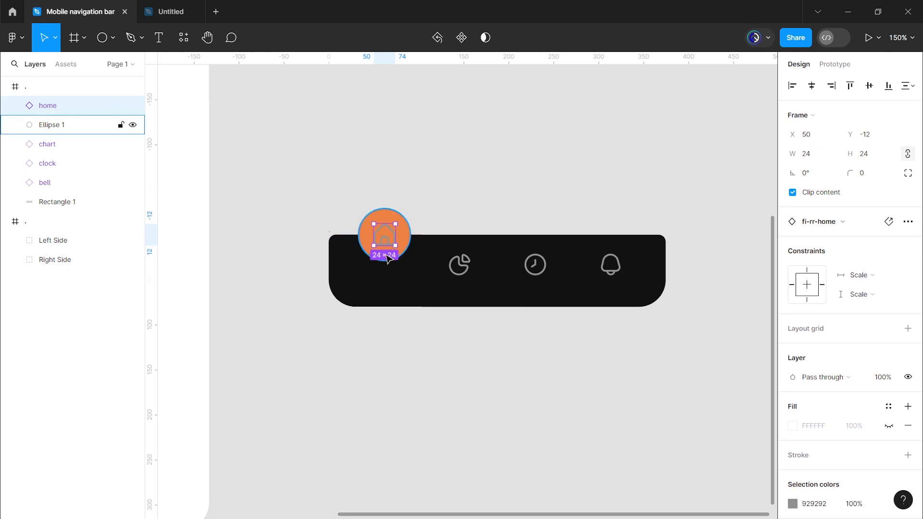
shift+click(387, 258)
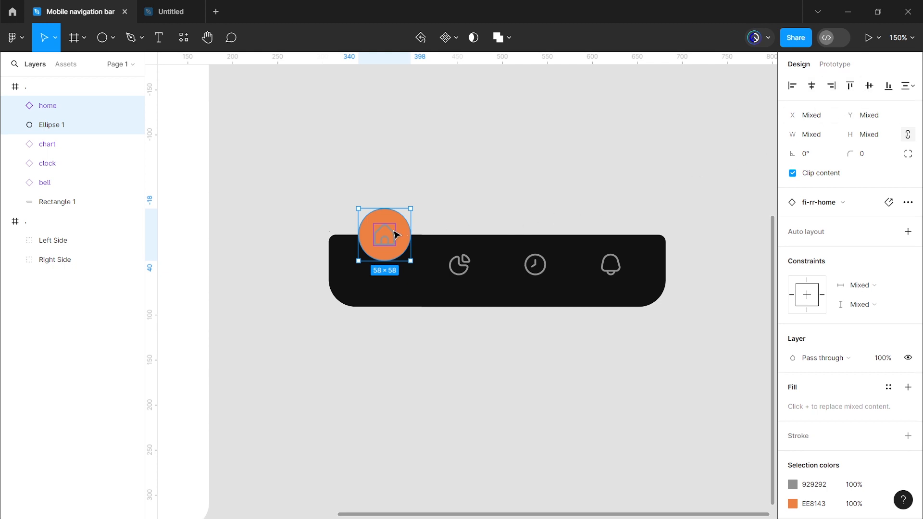
drag(393, 231, 394, 238)
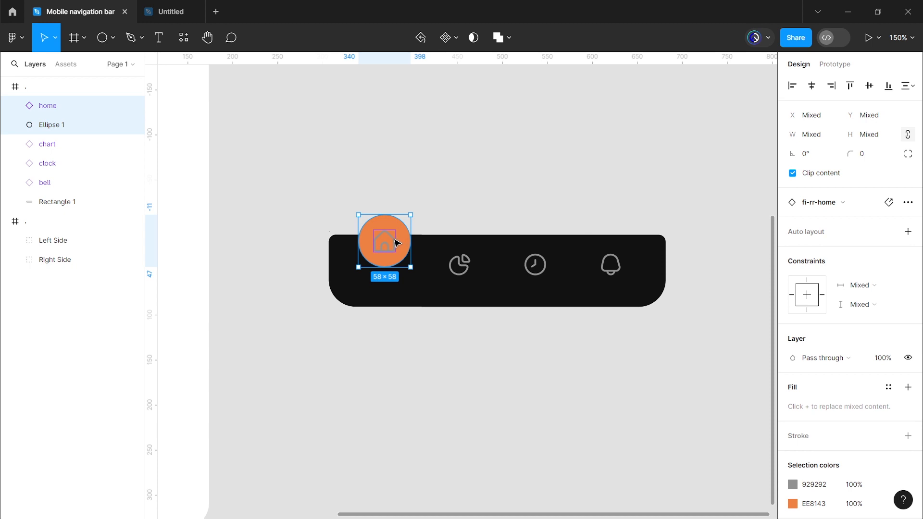
Recolour the home icon to white FFFFFF
click(395, 242)
scroll(805, 406, down, 2)
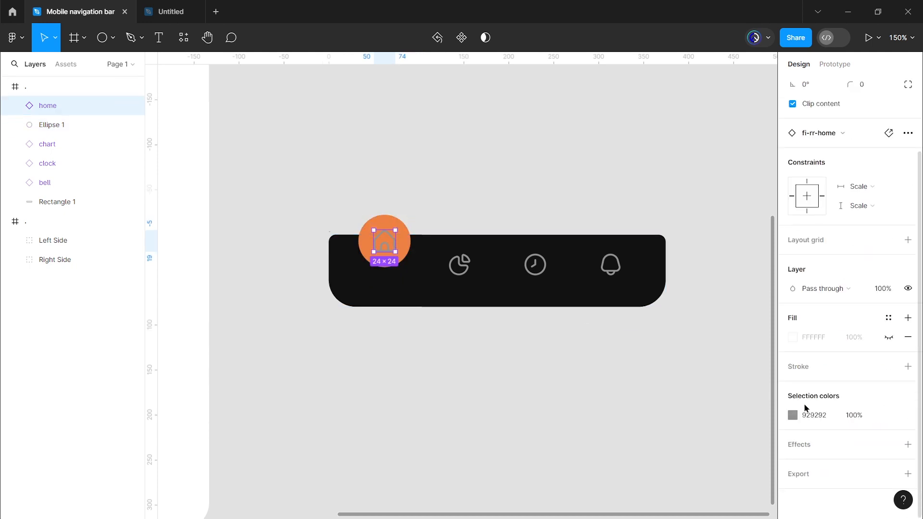
click(792, 415)
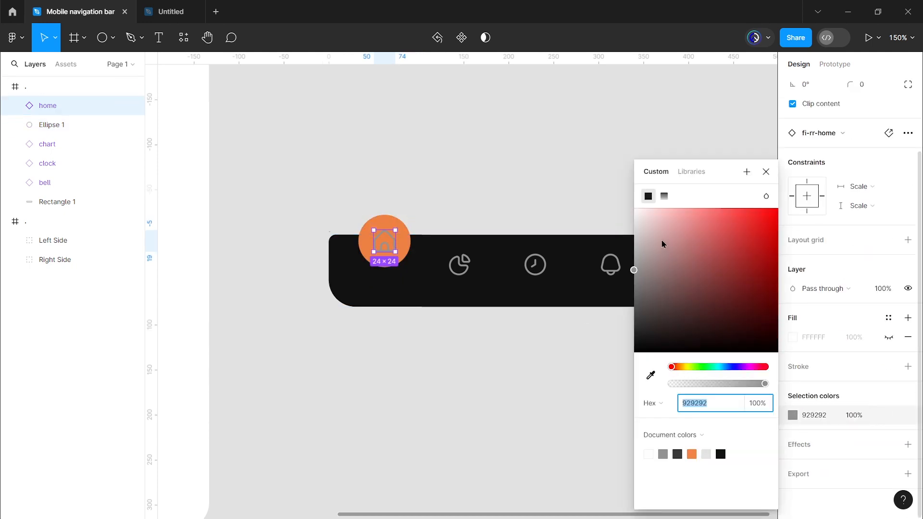
drag(662, 244, 622, 193)
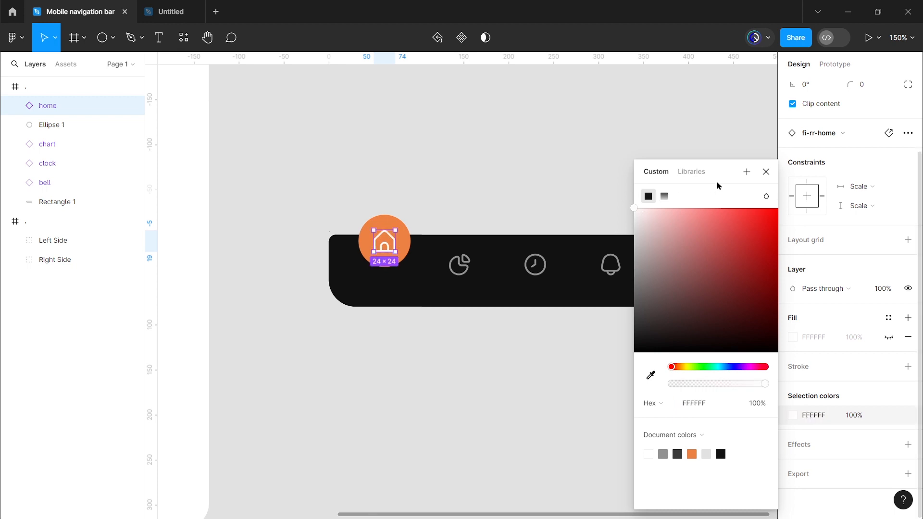
click(766, 172)
click(543, 191)
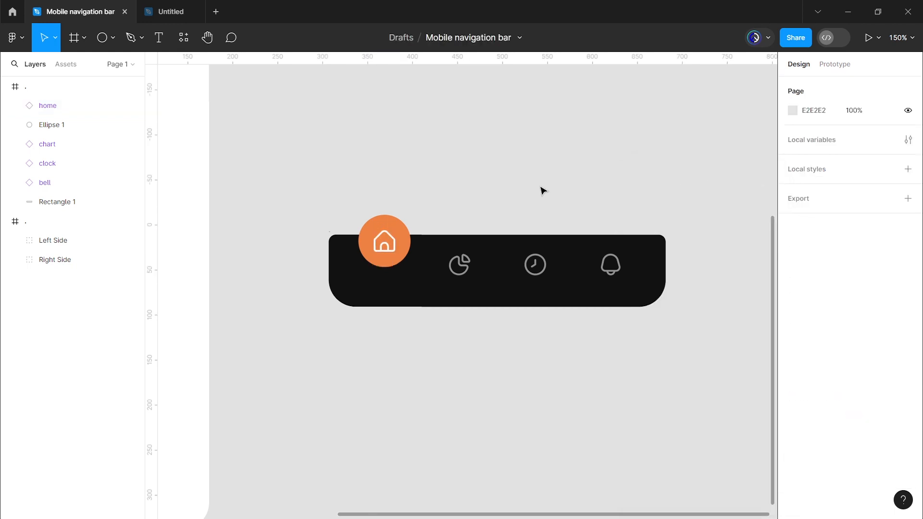
Duplicate the orange circle in place and fill the copy with the canvas background colour E2E2E2
click(407, 255)
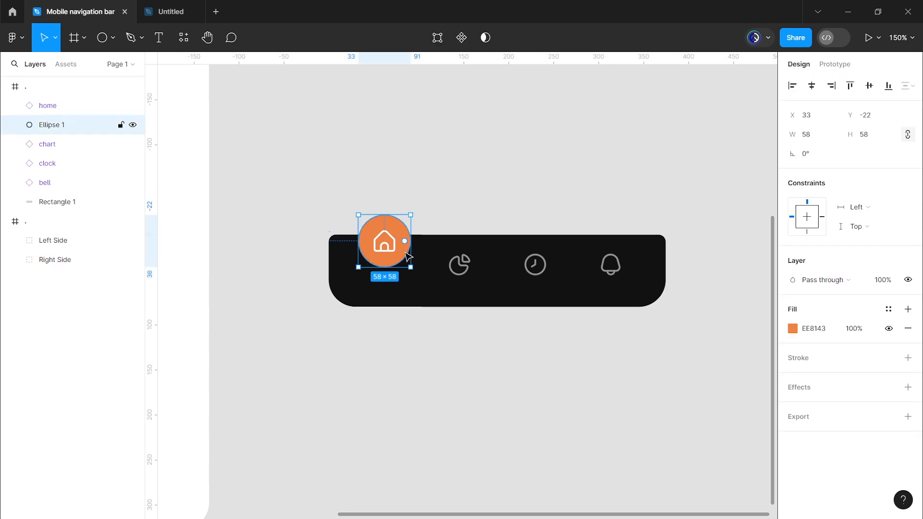
key(ctrl+d)
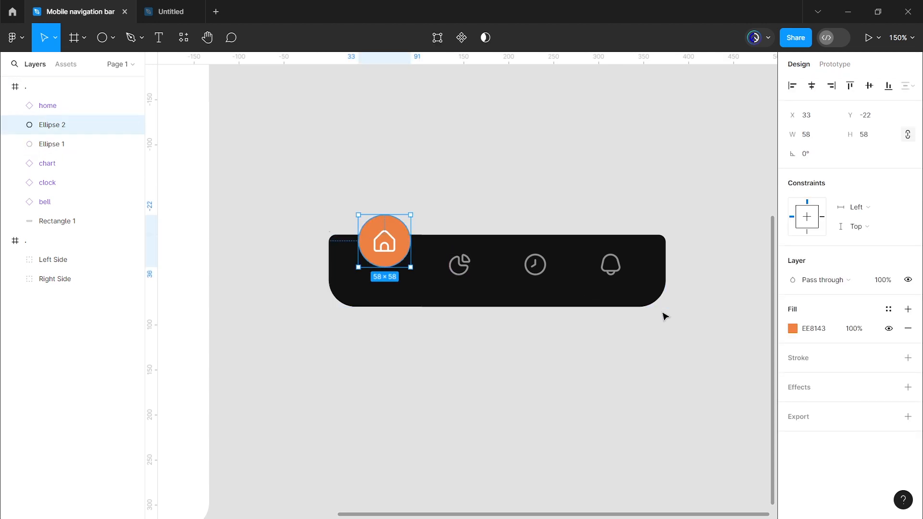
click(792, 328)
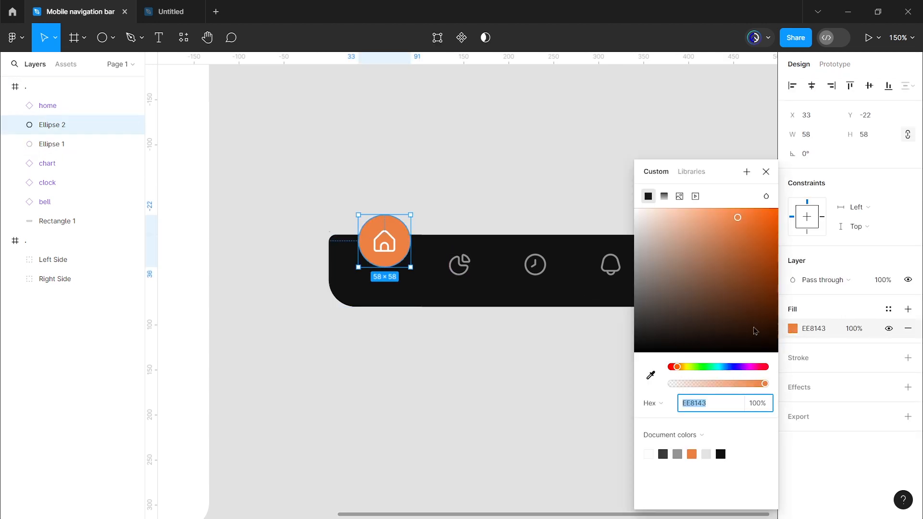
click(655, 373)
click(503, 187)
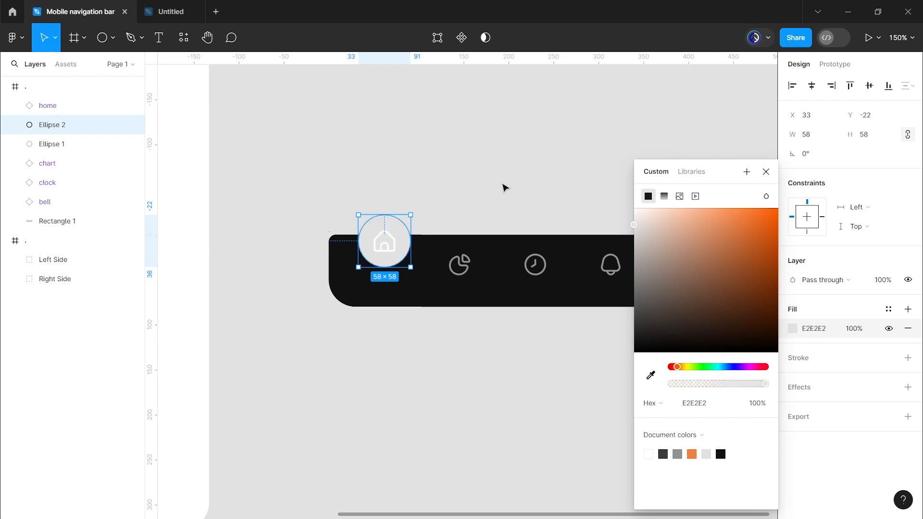
click(765, 173)
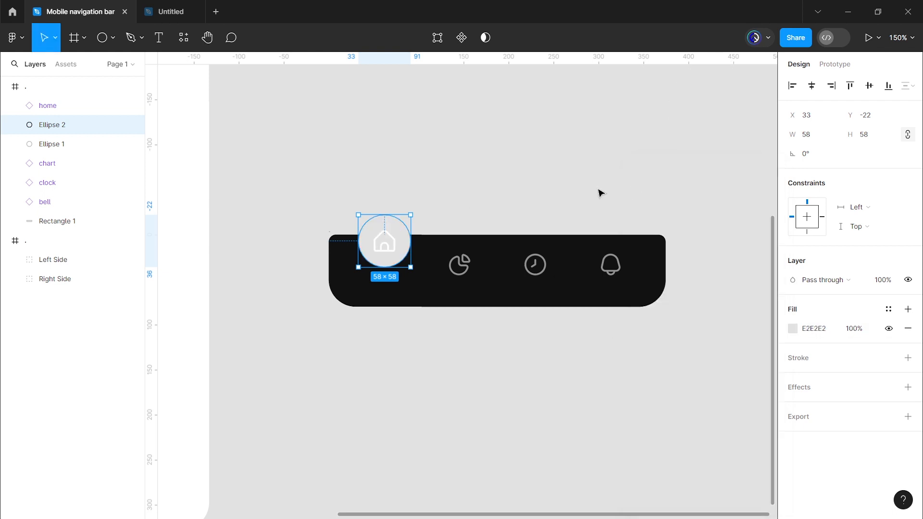
Place the grey circle behind the orange one and enlarge it to 90 × 90 around the same centre
drag(90, 123, 90, 146)
drag(408, 269, 424, 282)
scroll(397, 267, up, 5)
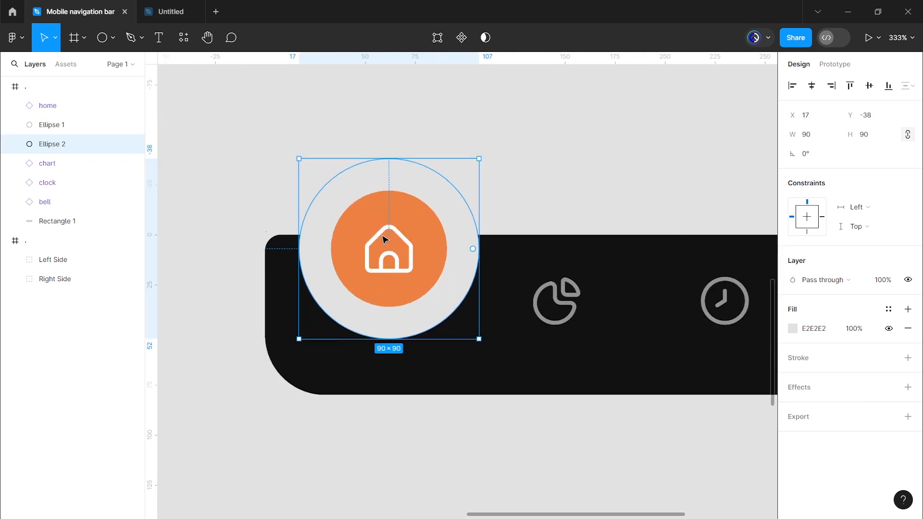
scroll(447, 257, left, 2)
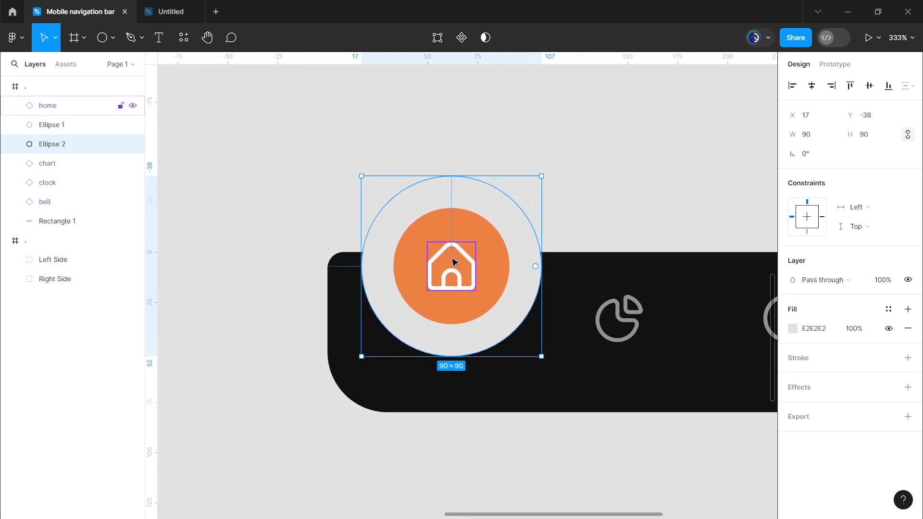
Raise the 90 × 90 grey circle to X 17, Y -45 so its centre lies on the bar's top edge
drag(482, 333, 486, 324)
key(Right)
key(Left)
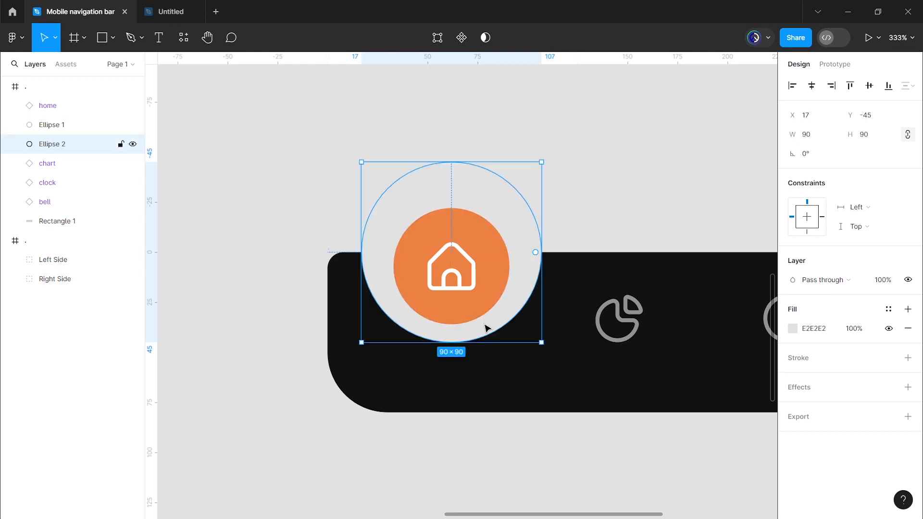
Edit the grey circle's vector, turning the side points' lower handles inward along the bar's top edge to X 27 and X 95, Y 0
double_click(485, 329)
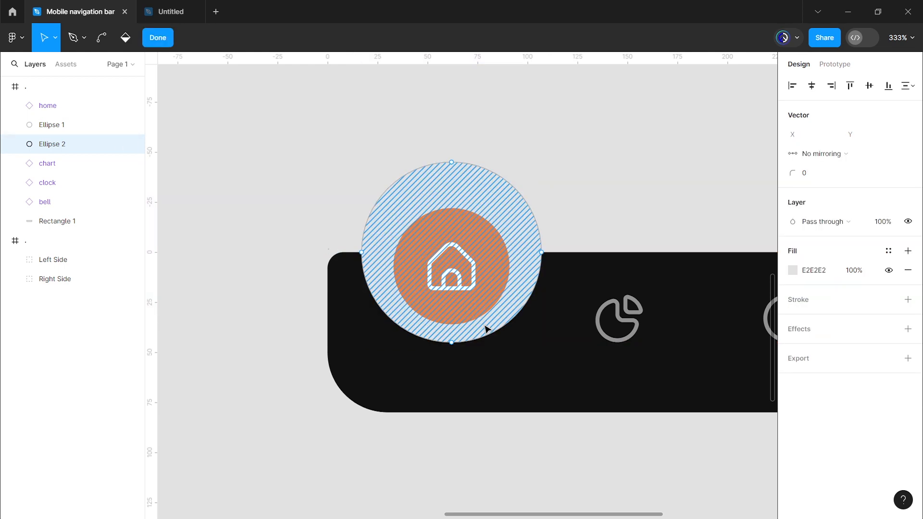
click(361, 252)
drag(362, 303, 386, 252)
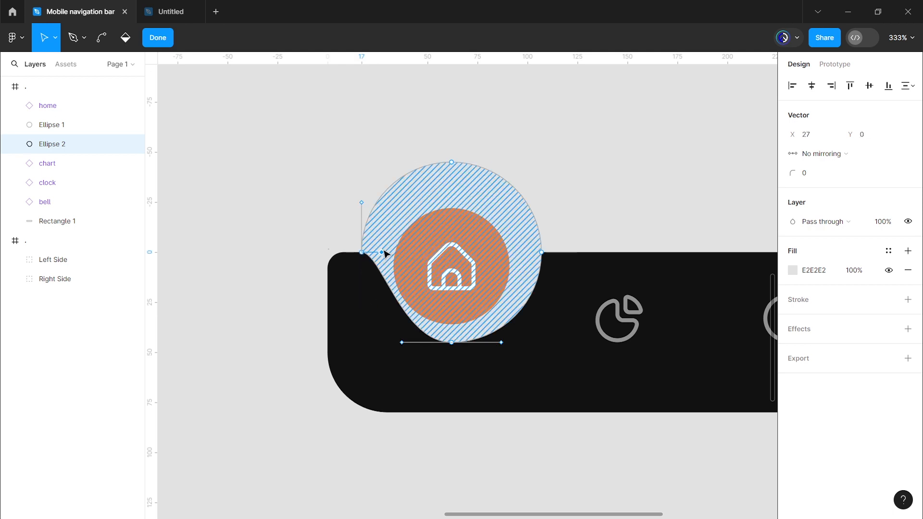
click(541, 252)
click(542, 302)
mouse_move(541, 302)
mouse_down()
mouse_move(512, 270)
mouse_move(511, 249)
mouse_move(521, 250)
mouse_up()
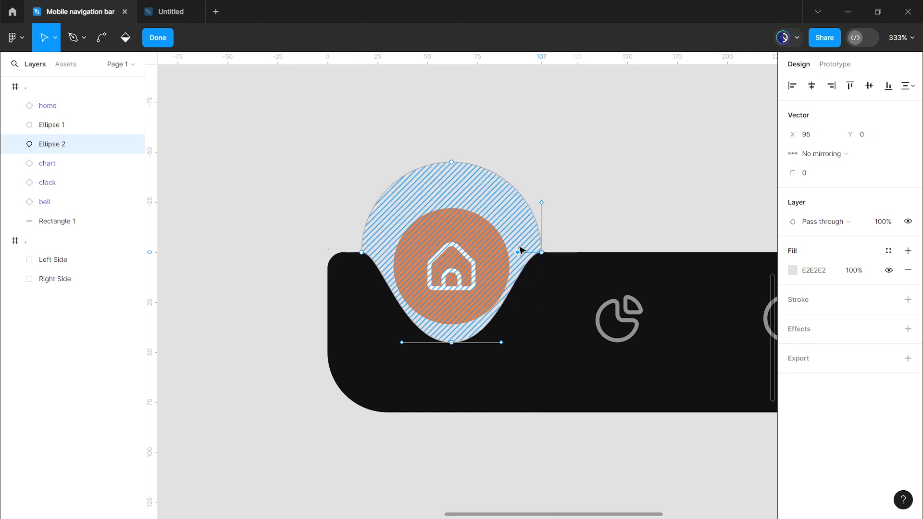
Lengthen both handles of the grey shape's bottom point outward, the left one to X 23.5, to widen the notch
click(402, 343)
click(399, 344)
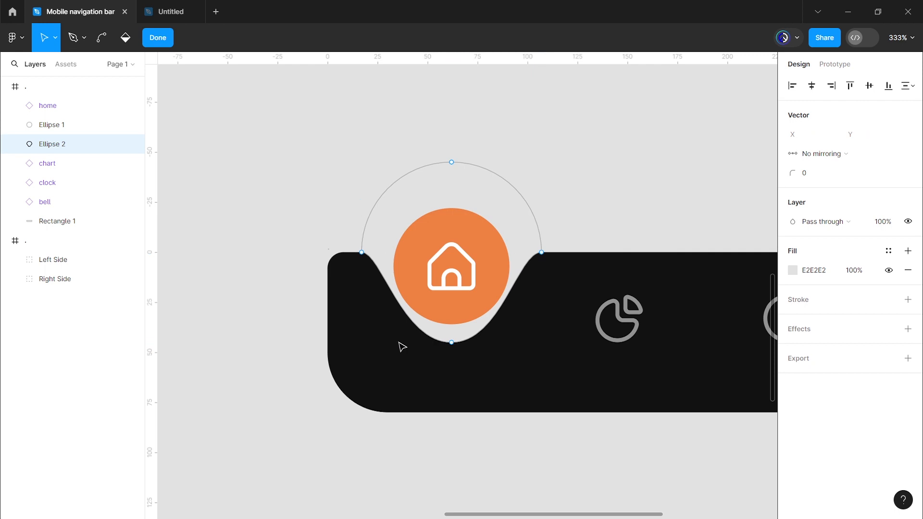
drag(403, 343, 374, 344)
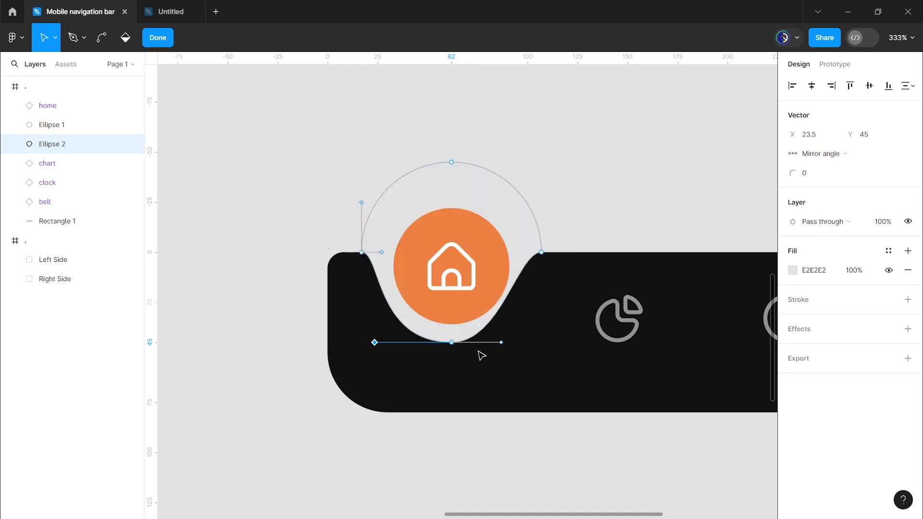
click(501, 343)
drag(507, 344, 529, 346)
Raise the notch's bottom point to Y 43, extend the left side point's inner handle to X 30, and finish vector editing
click(452, 343)
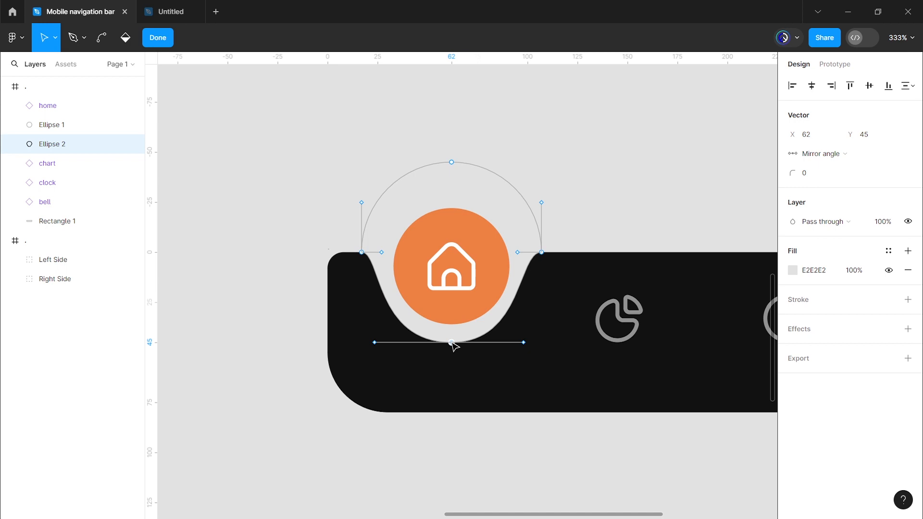
drag(452, 343, 452, 339)
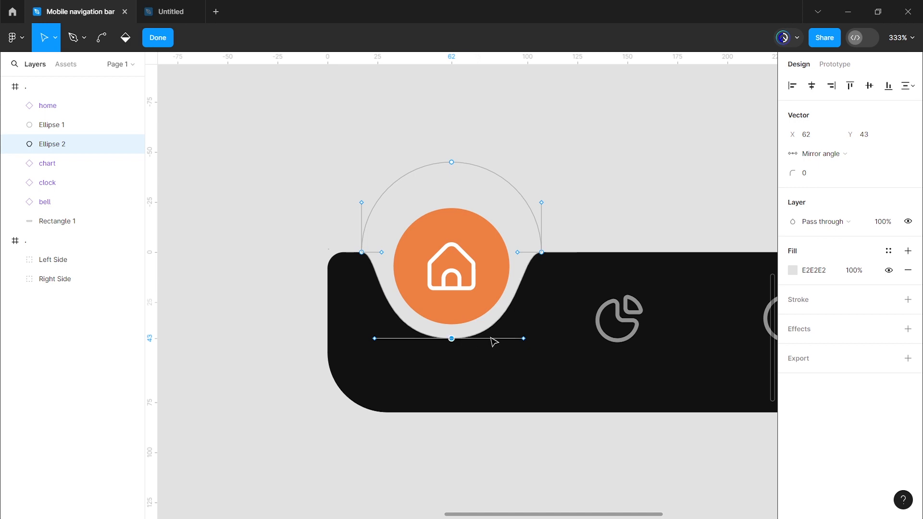
drag(382, 254, 390, 259)
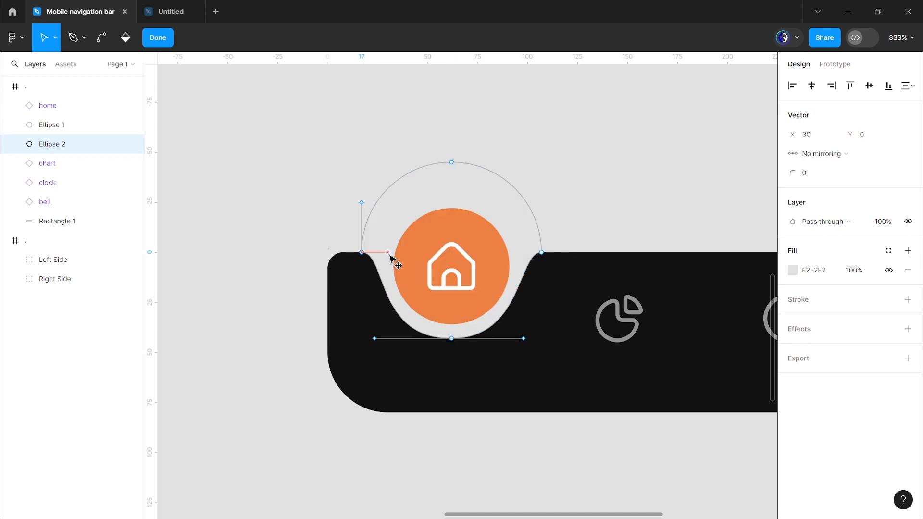
click(158, 38)
click(596, 195)
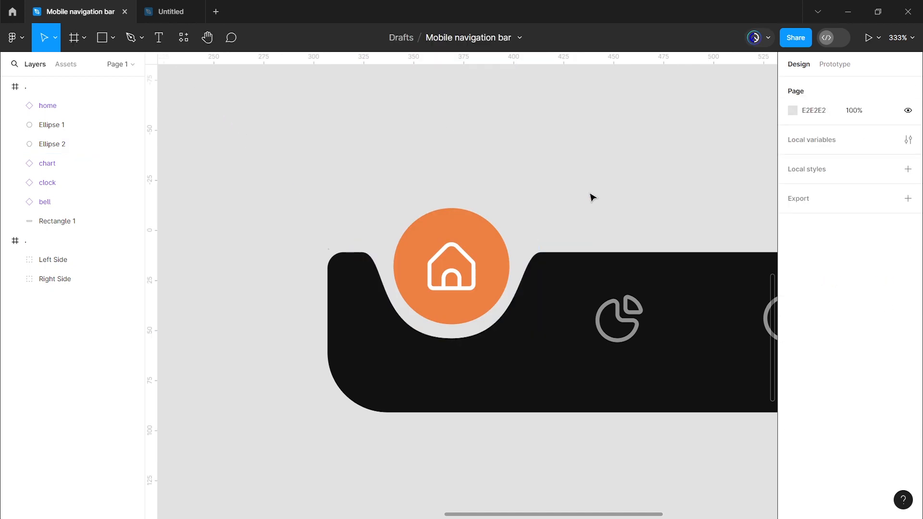
Ungroup the navigation bar's frame so its icons, circles and bar rectangle become separate layers
scroll(614, 206, down, 5)
drag(614, 207, 454, 220)
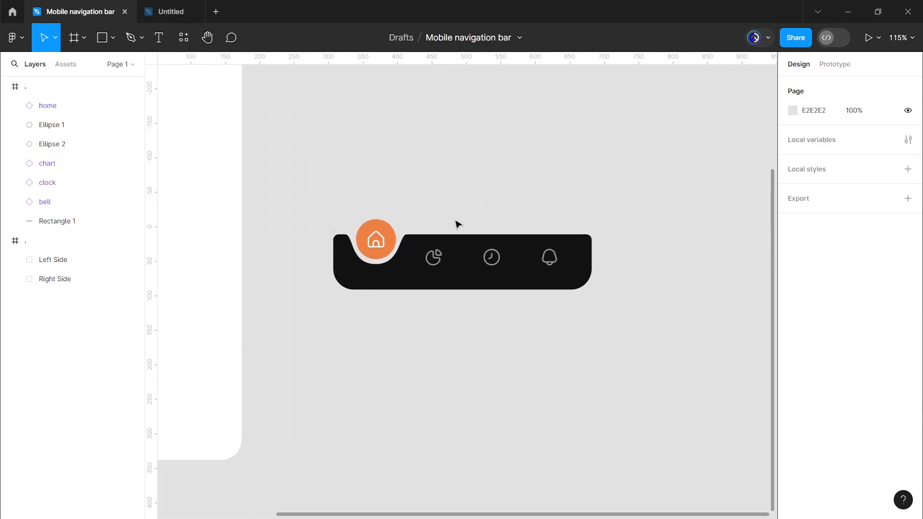
drag(315, 203, 608, 308)
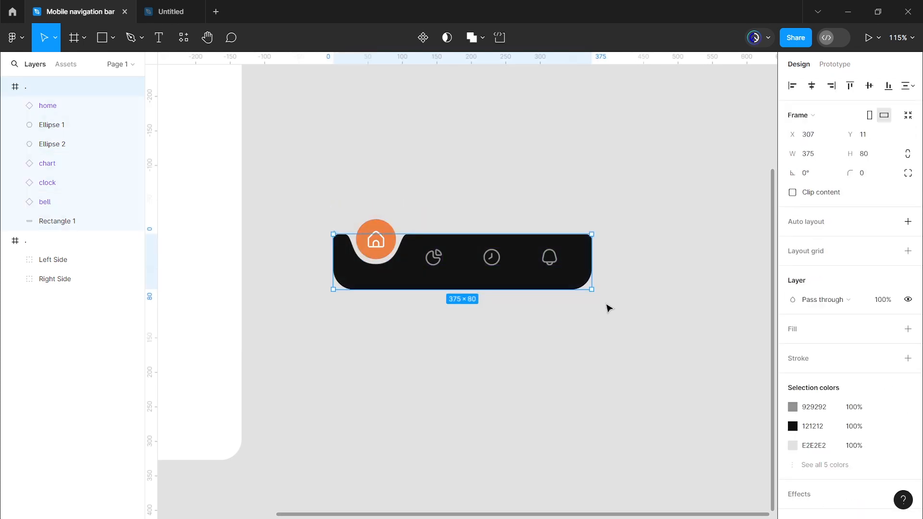
key(ctrl+shift+g)
click(439, 177)
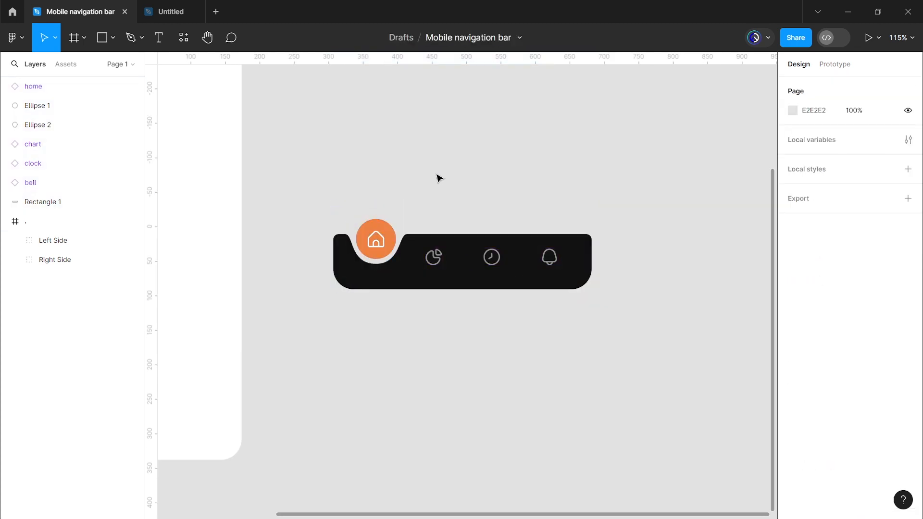
Draw a rectangle about 117 × 45 over the upper half of the notch shape, ending at the bar's top edge
scroll(367, 212, up, 5)
drag(394, 214, 420, 206)
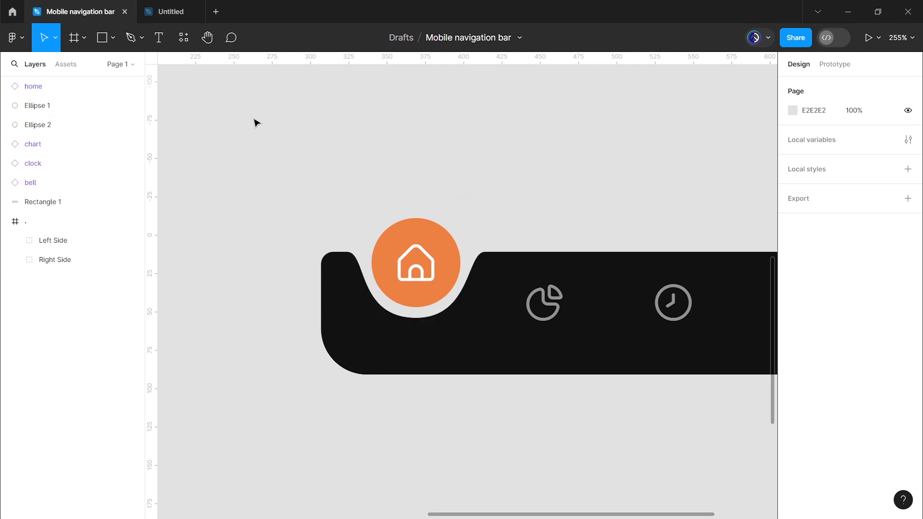
click(102, 39)
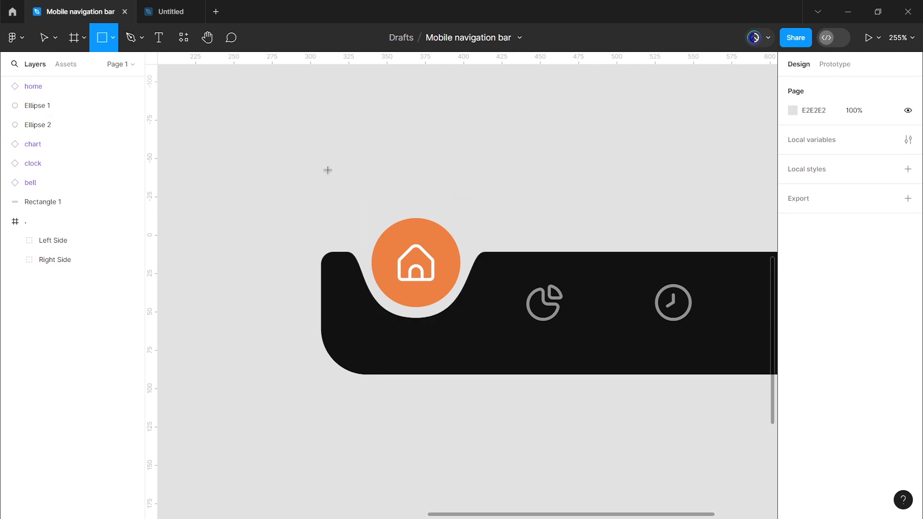
mouse_move(327, 182)
mouse_down()
mouse_move(497, 241)
mouse_move(507, 254)
mouse_up()
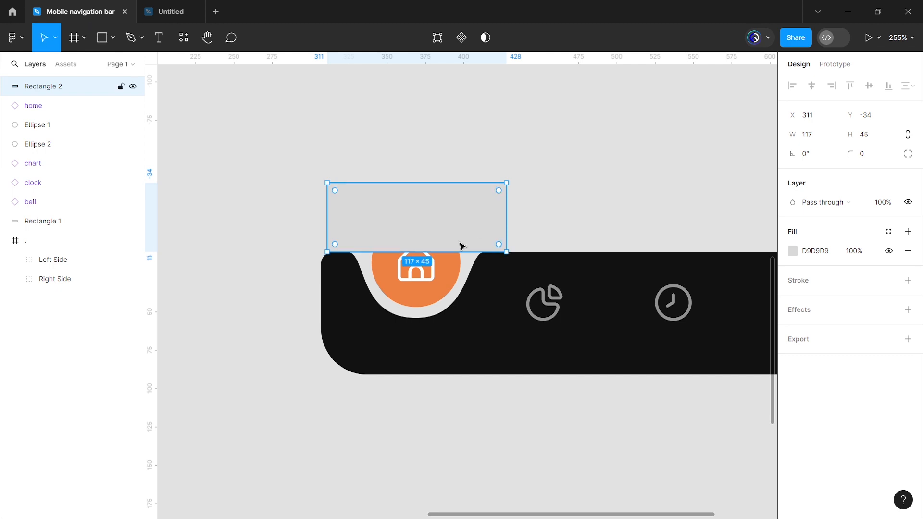
Subtract the new rectangle from the notch ellipse and place the result directly above Rectangle 1 in the layer order
shift+click(367, 282)
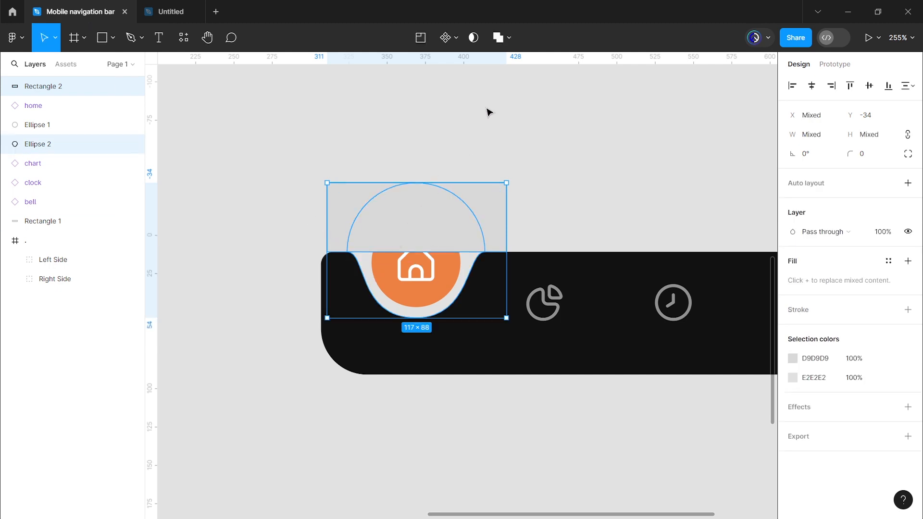
click(509, 38)
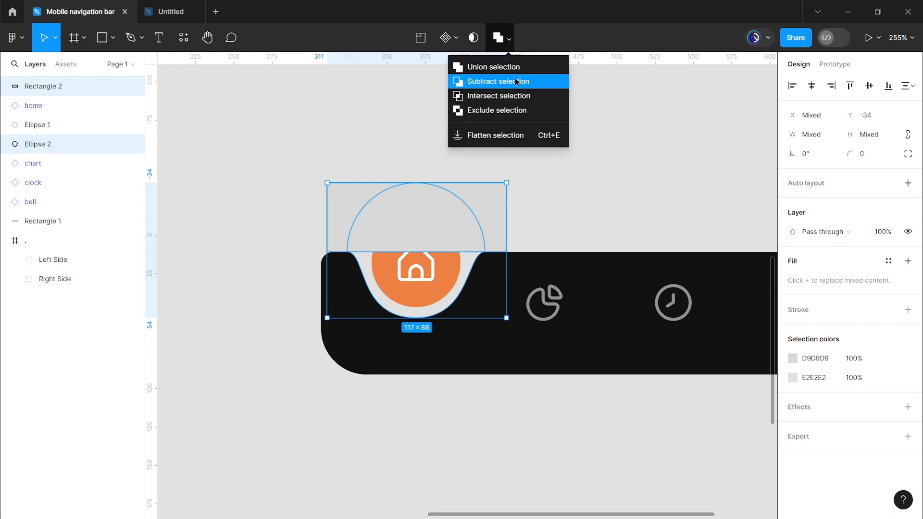
click(518, 81)
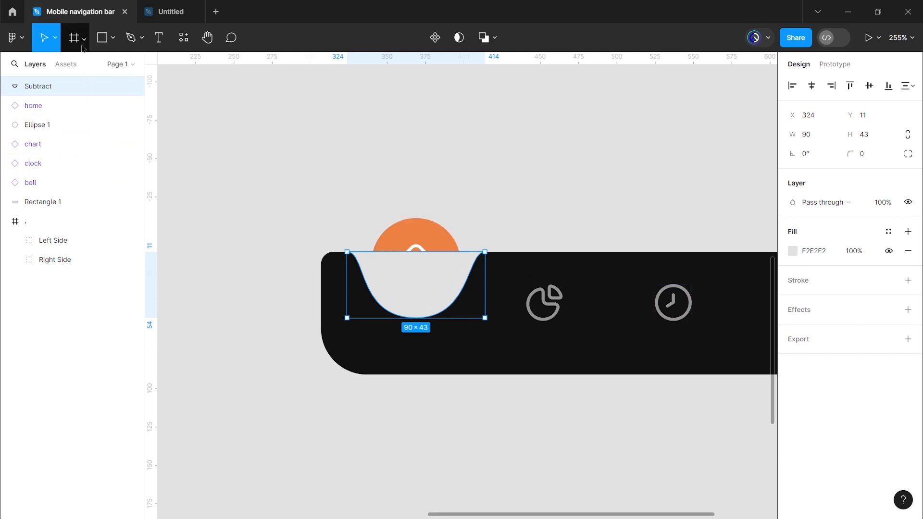
drag(86, 85, 68, 208)
click(267, 200)
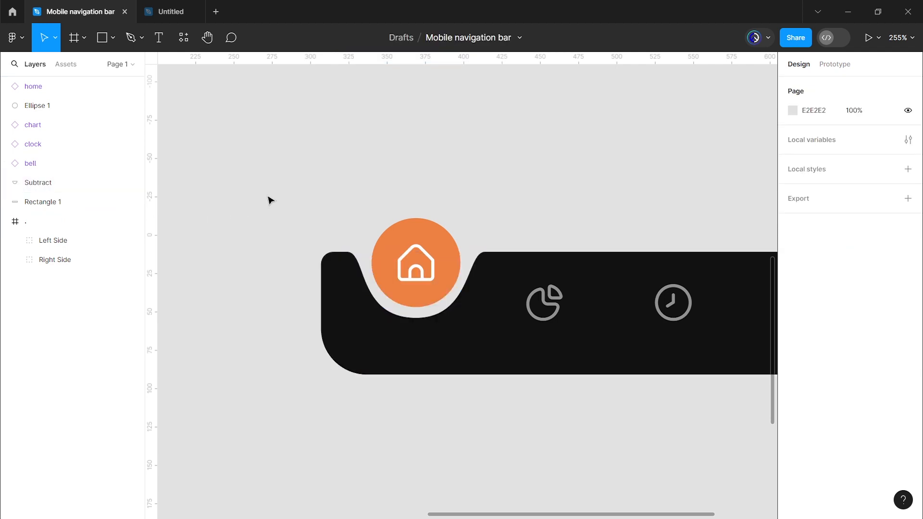
Frame all the navigation bar's parts together and name the frame Home
scroll(328, 195, down, 3)
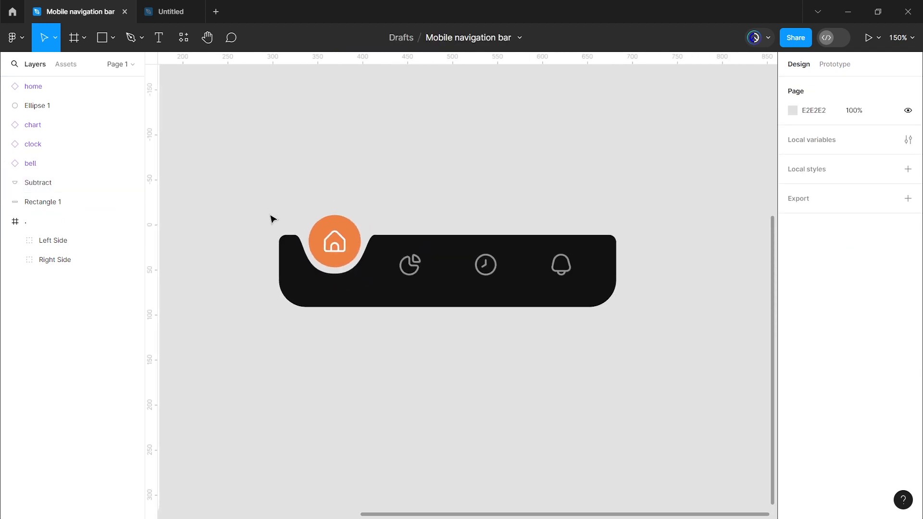
drag(272, 219, 647, 317)
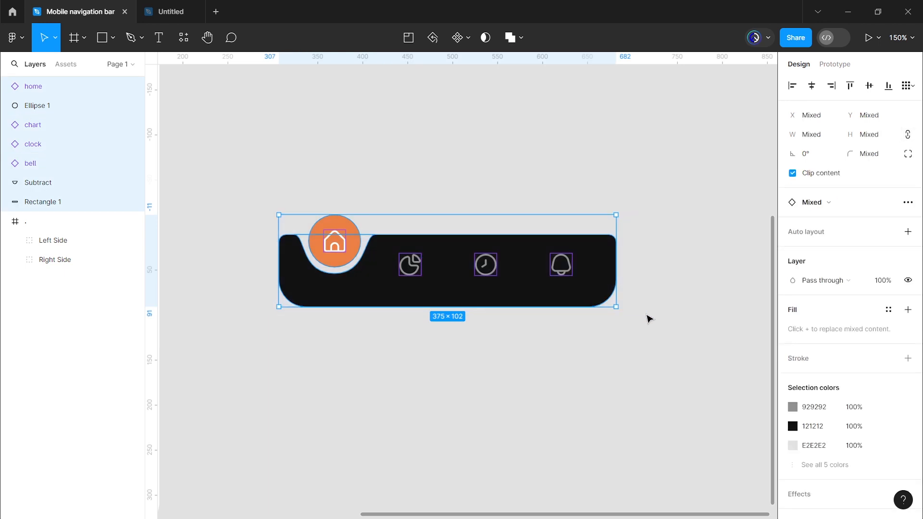
right_click(455, 269)
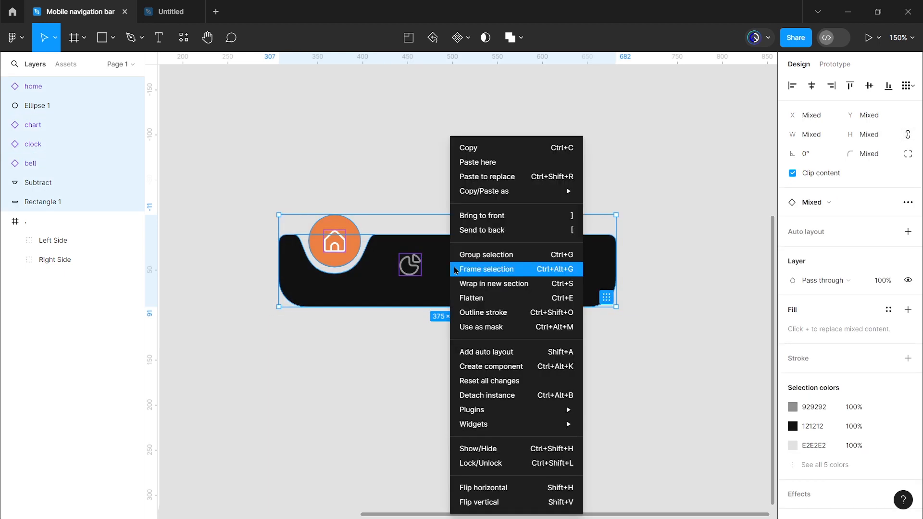
click(484, 270)
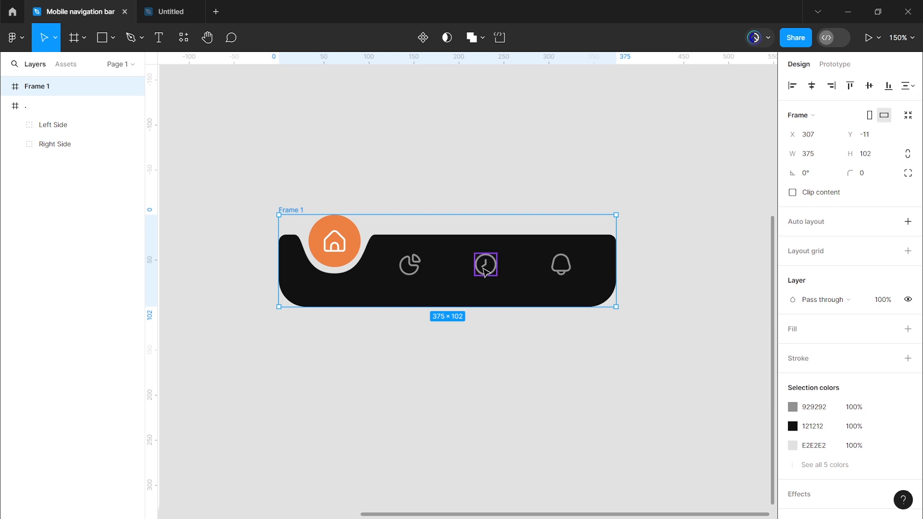
double_click(297, 211)
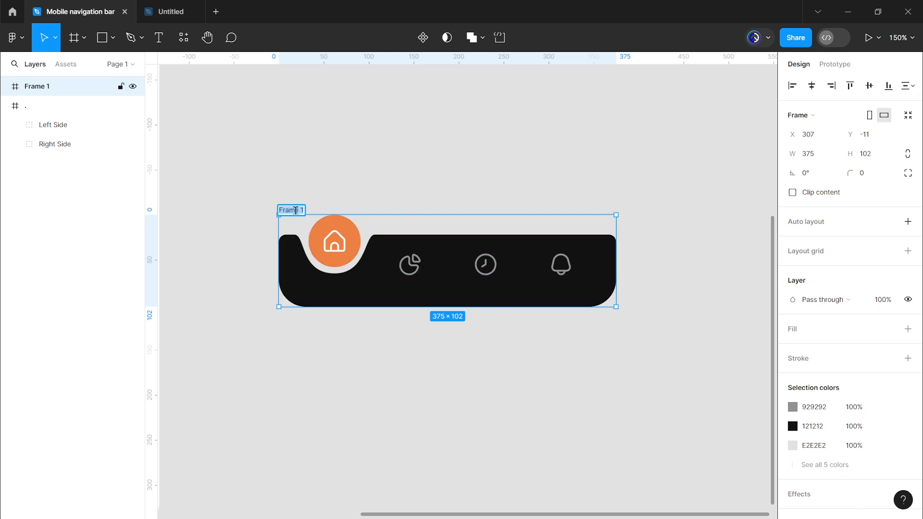
key(BackSpace)
key(Return)
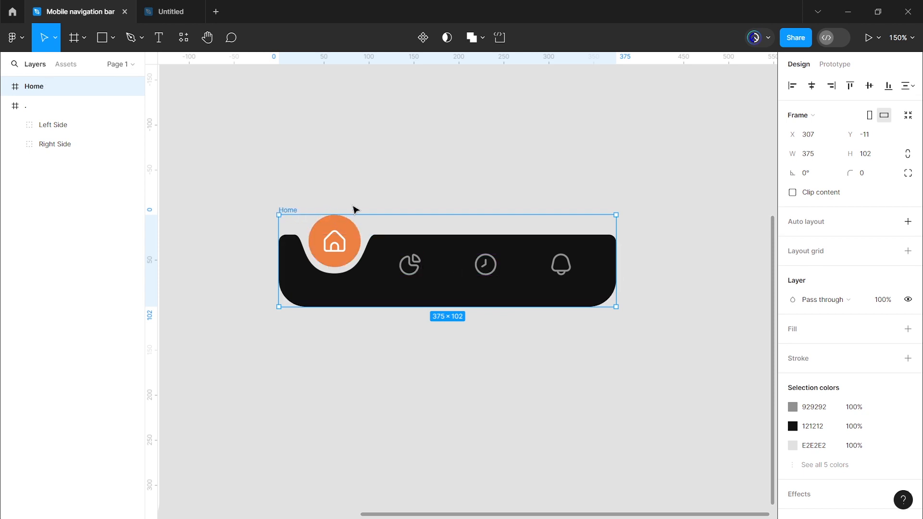
Duplicate the Home frame directly below the original at X 307, Y 109, and rename the copy Chart
scroll(439, 252, down, 3)
drag(439, 252, 435, 290)
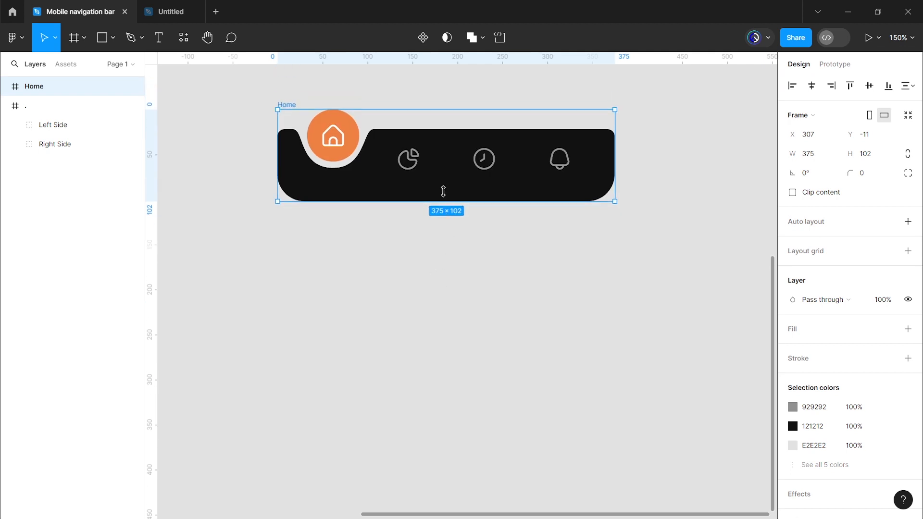
drag(445, 148, 442, 256)
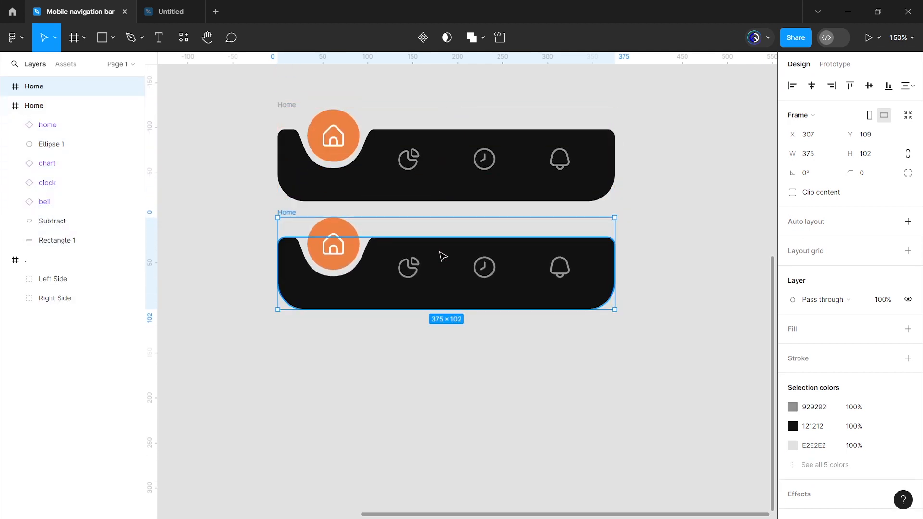
scroll(442, 256, down, 3)
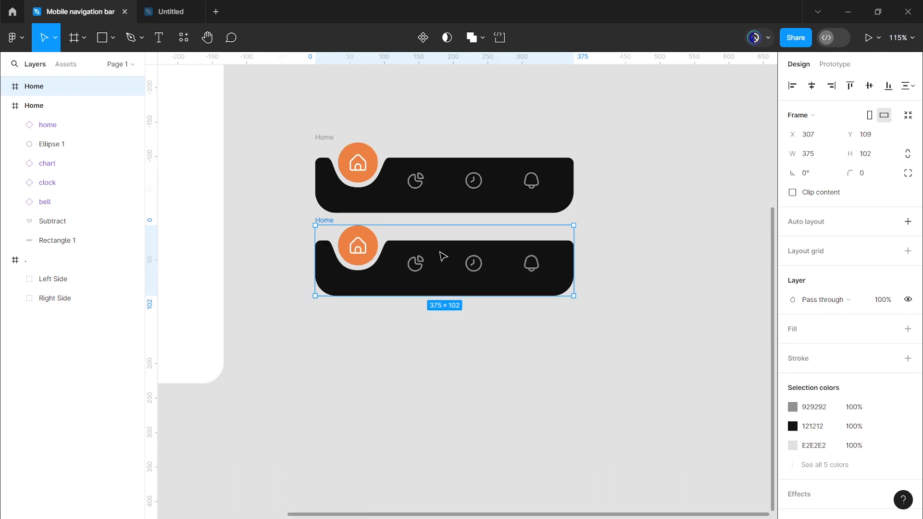
double_click(330, 220)
text(Chart)
key(Return)
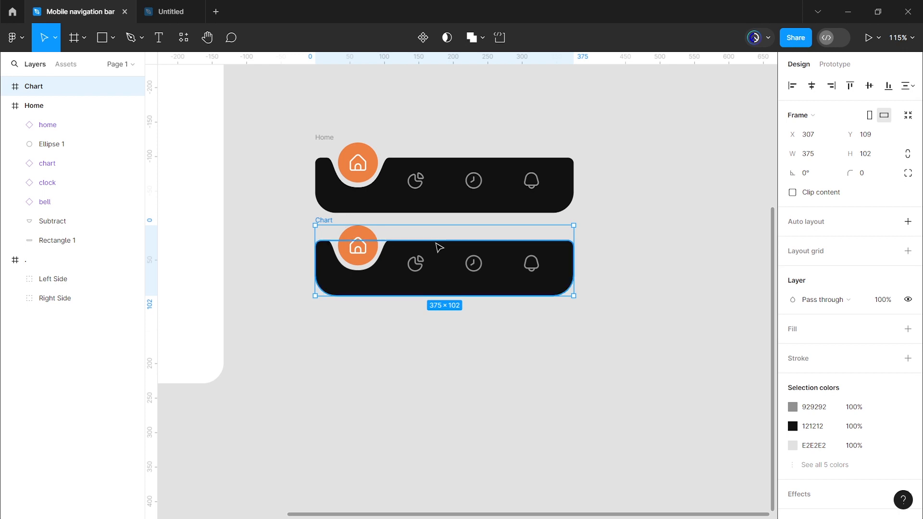
Move the Chart frame's orange circle and notch shape about 84 px right, centring them on the chart icon's column
scroll(437, 246, up, 4)
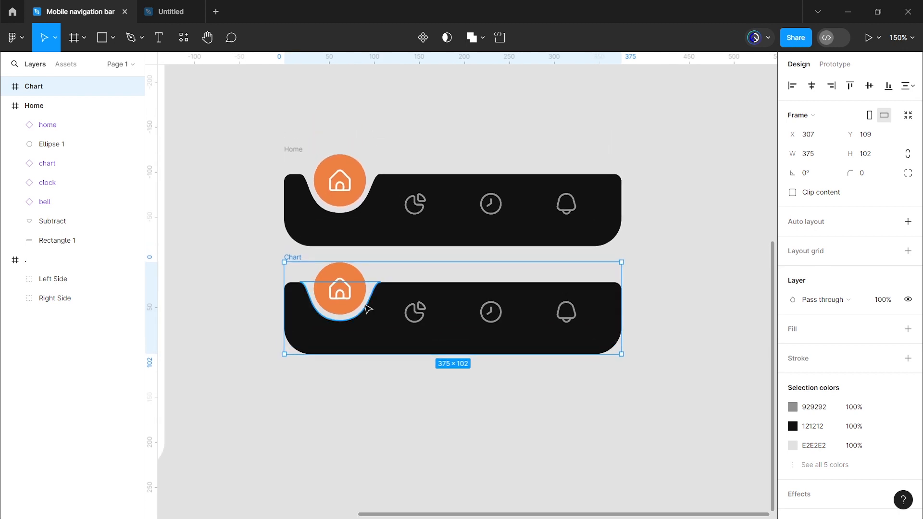
click(361, 308)
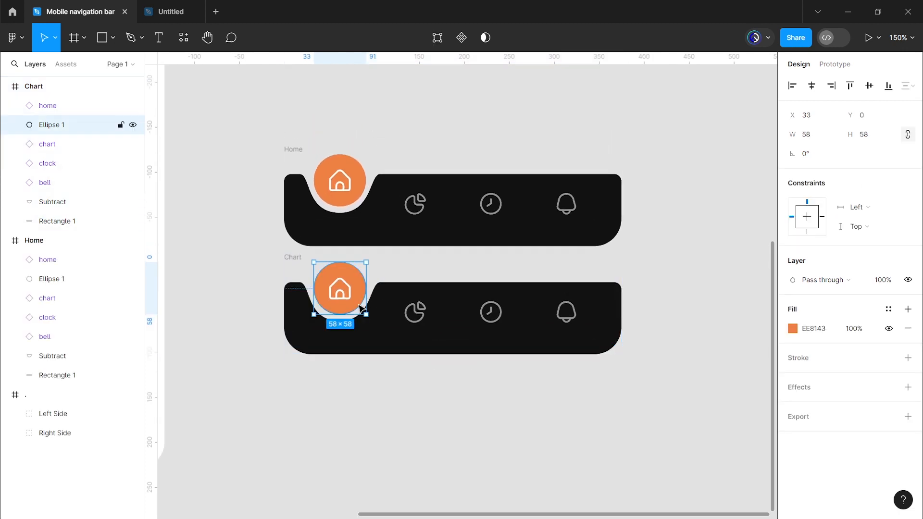
shift+click(378, 302)
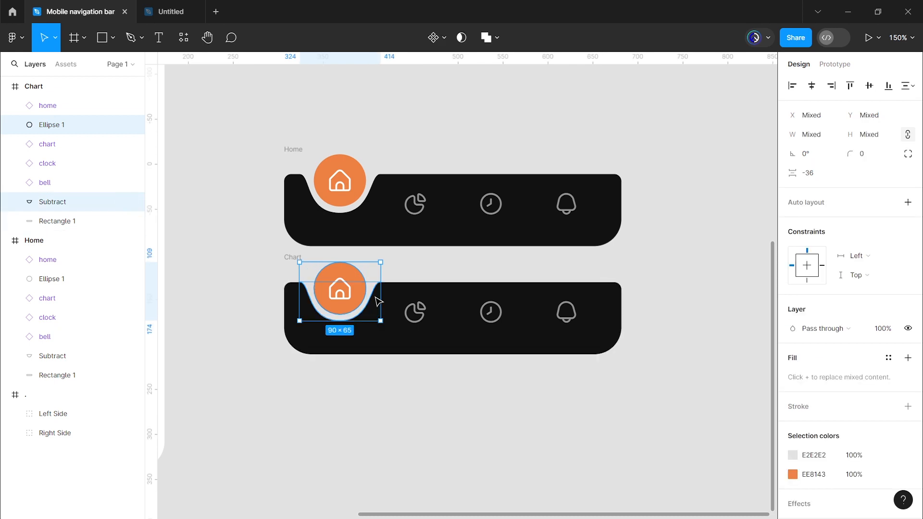
drag(378, 301, 455, 310)
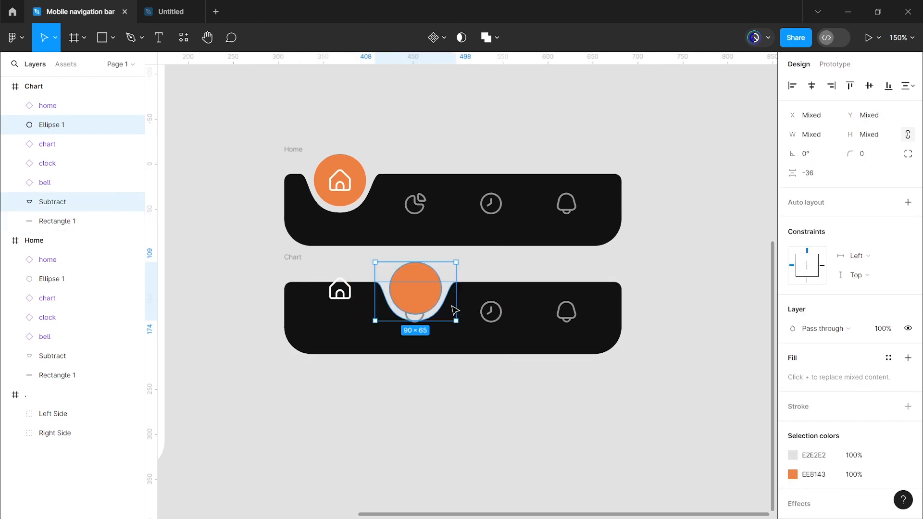
Bring the Chart frame's chart icon to the front and raise it to Y 17, centred in the orange circle
click(418, 334)
click(418, 327)
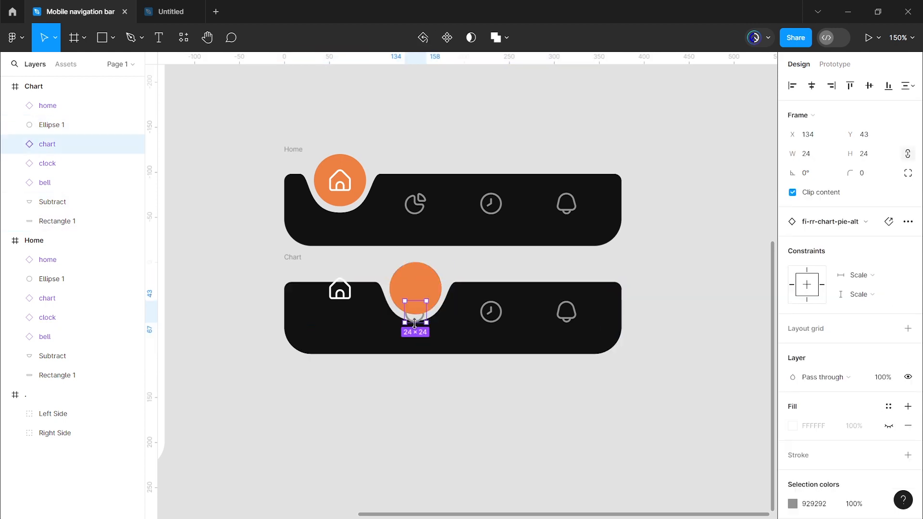
right_click(416, 324)
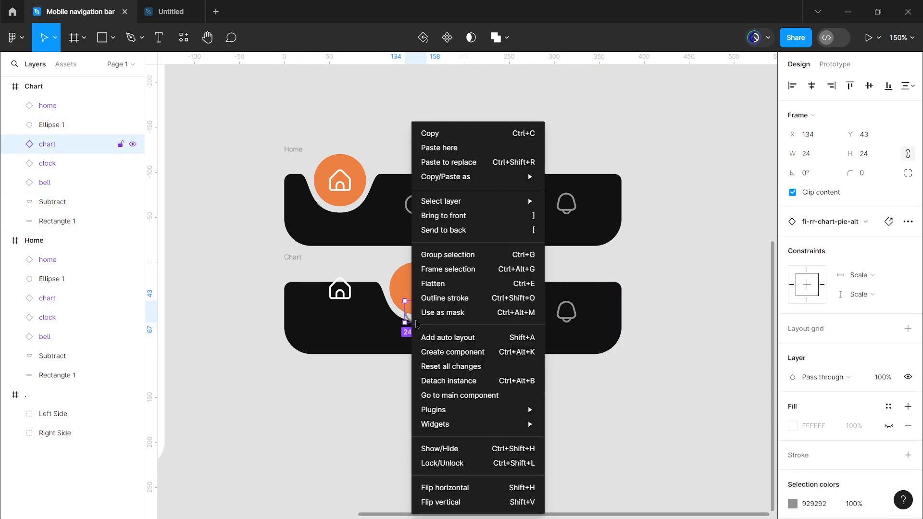
click(453, 216)
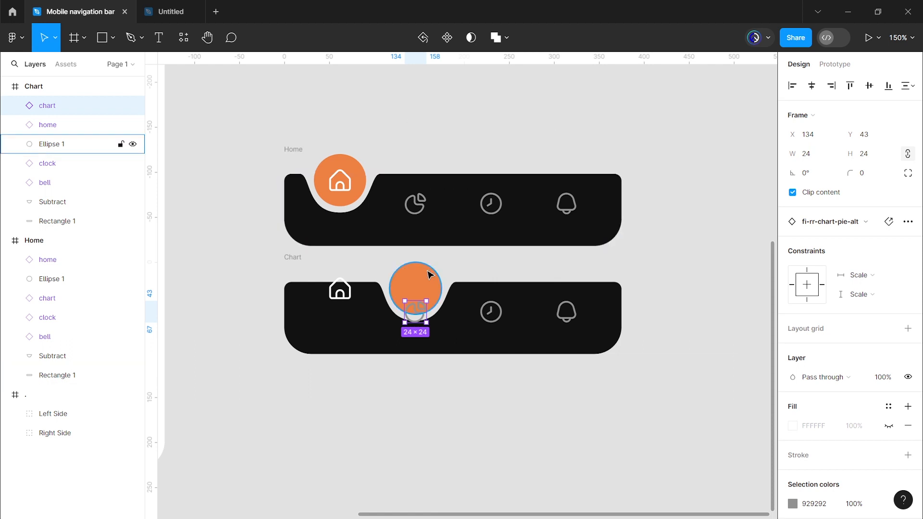
drag(413, 310, 421, 293)
Recolour the chart icon in the orange circle to white, FFFFFF
scroll(809, 416, down, 2)
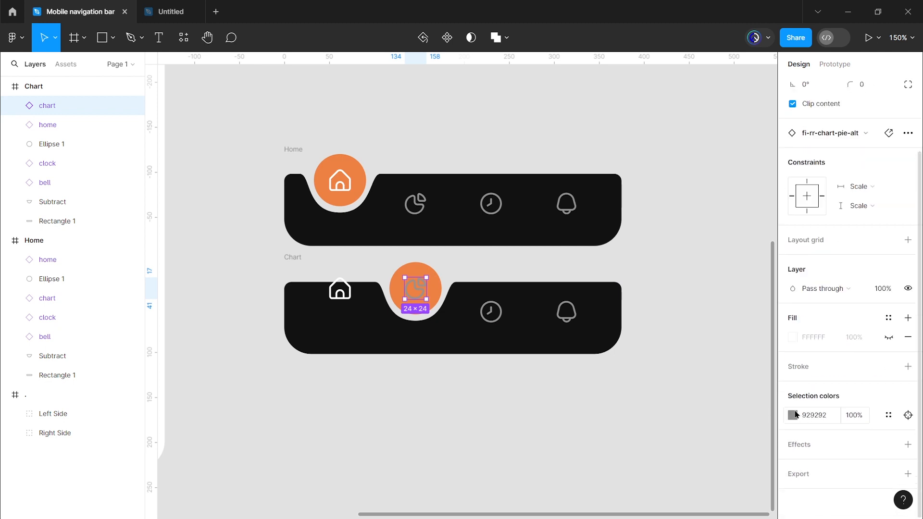
click(795, 414)
drag(678, 275, 634, 208)
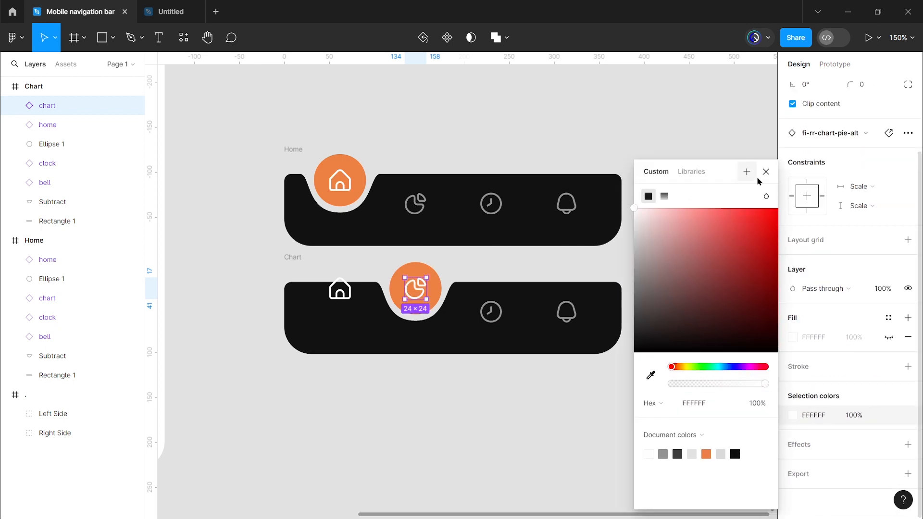
click(766, 171)
Lower the Chart frame's home icon to Y 43 and recolour it to 929292, sampled from the bell icon
click(342, 291)
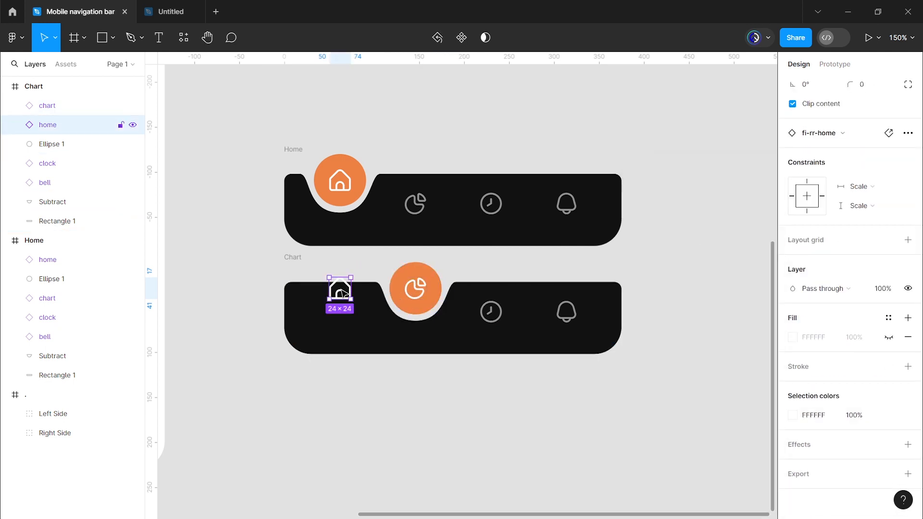
drag(342, 291, 348, 317)
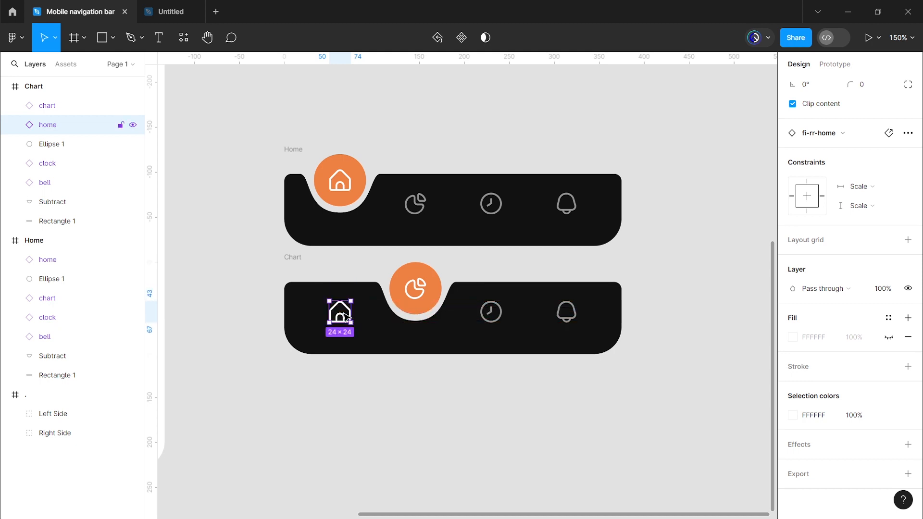
click(792, 417)
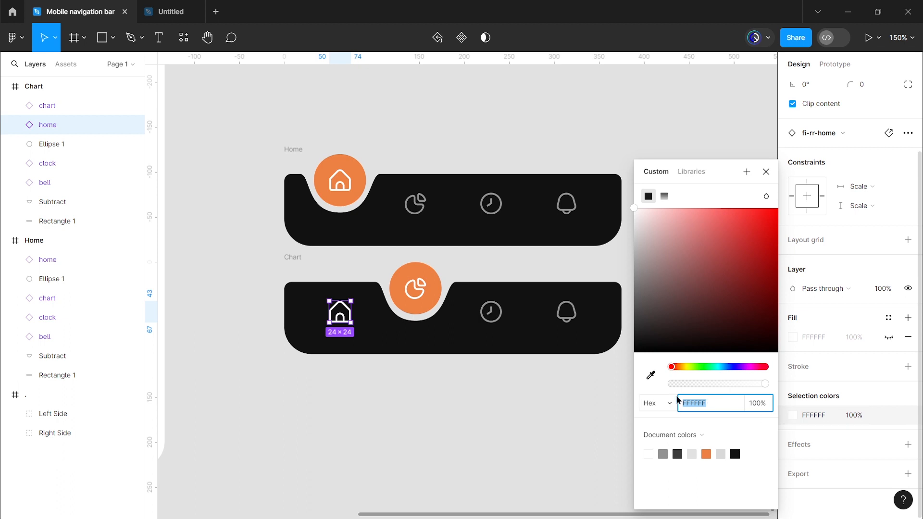
click(651, 375)
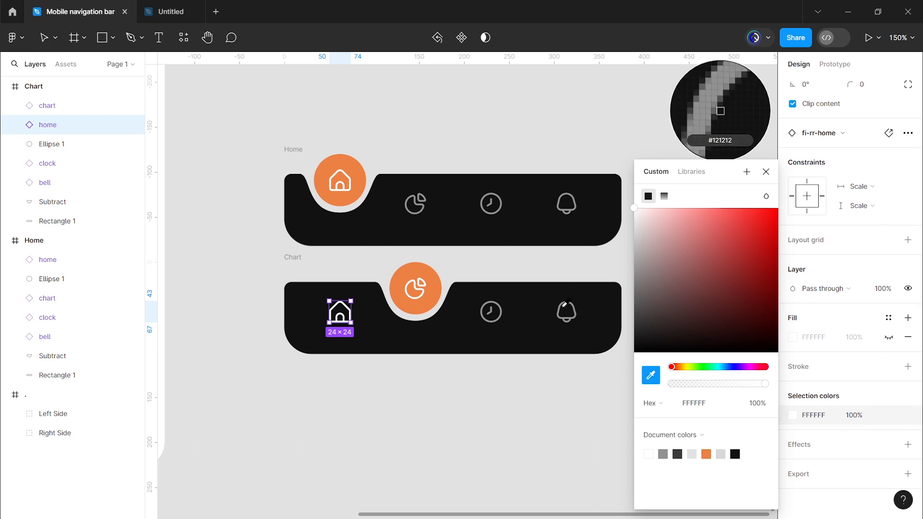
scroll(564, 304, up, 5)
click(553, 315)
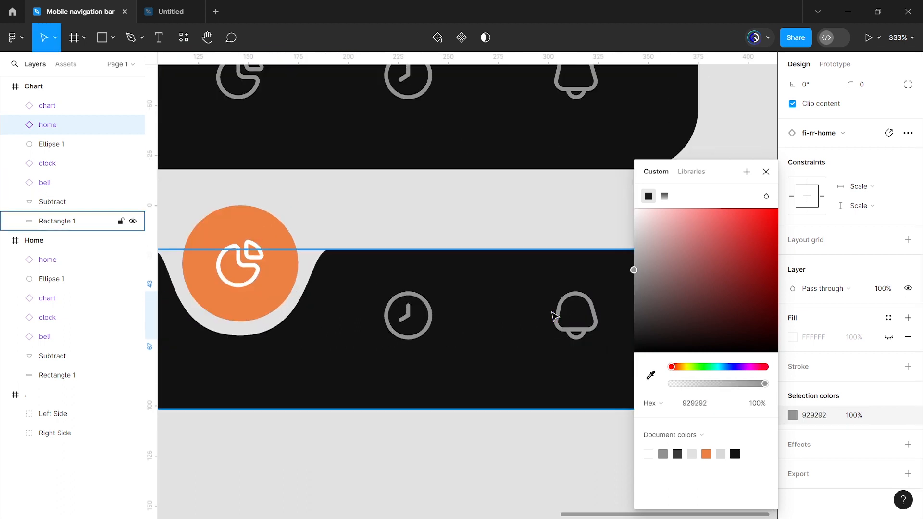
scroll(552, 315, down, 4)
scroll(552, 315, up, 2)
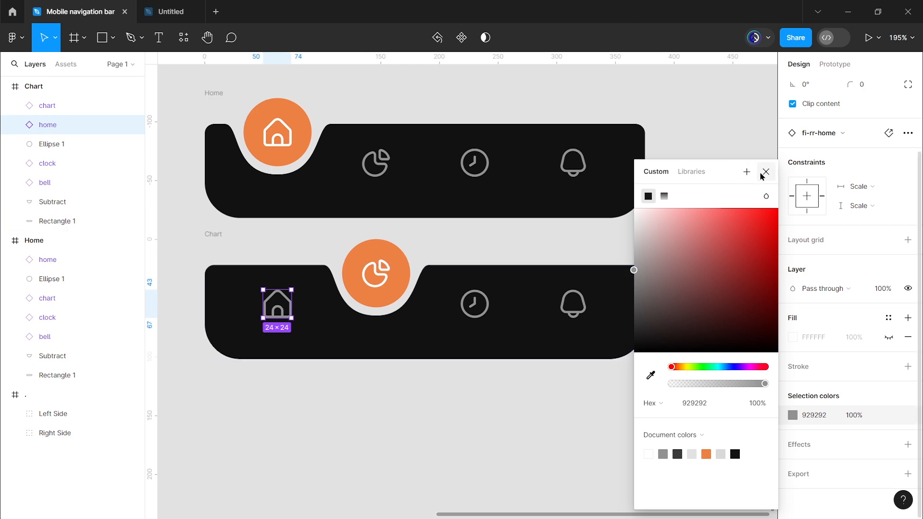
Duplicate the Chart frame directly below itself and rename the copy Time
click(764, 173)
click(686, 284)
scroll(686, 284, down, 3)
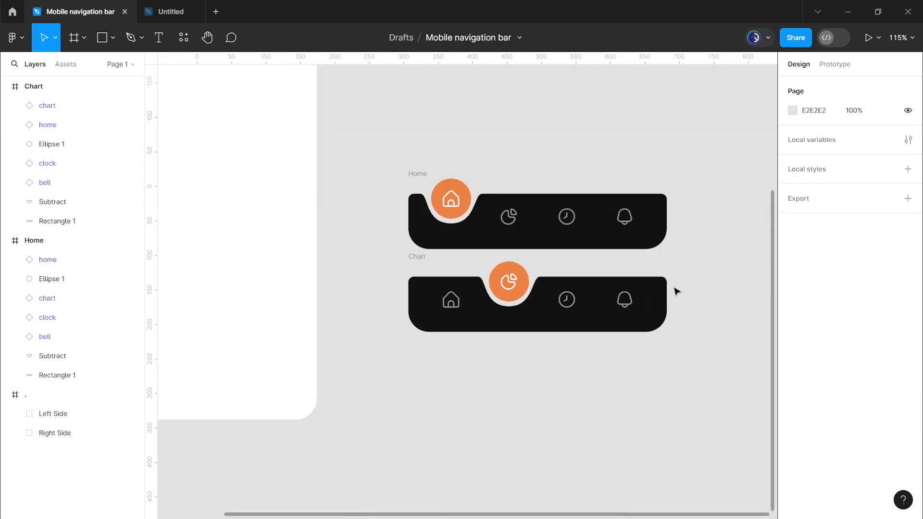
scroll(677, 291, right, 3)
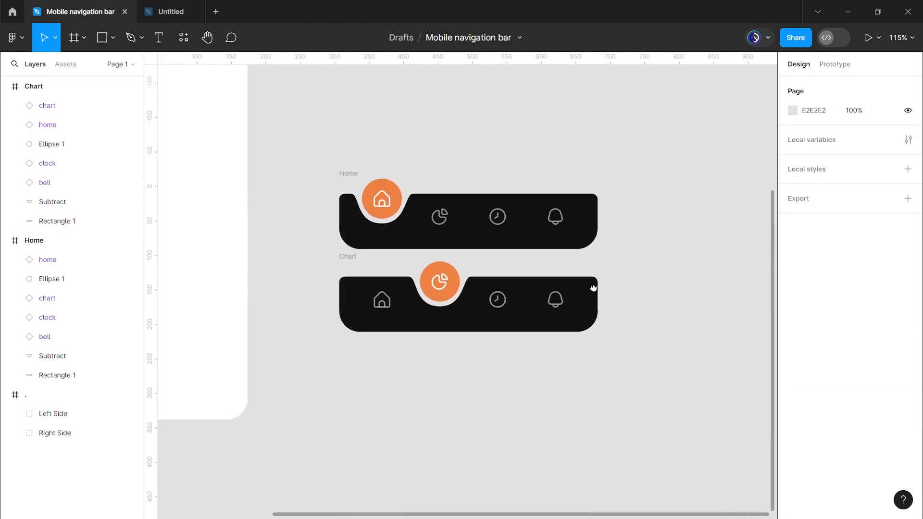
click(344, 256)
drag(353, 271, 354, 352)
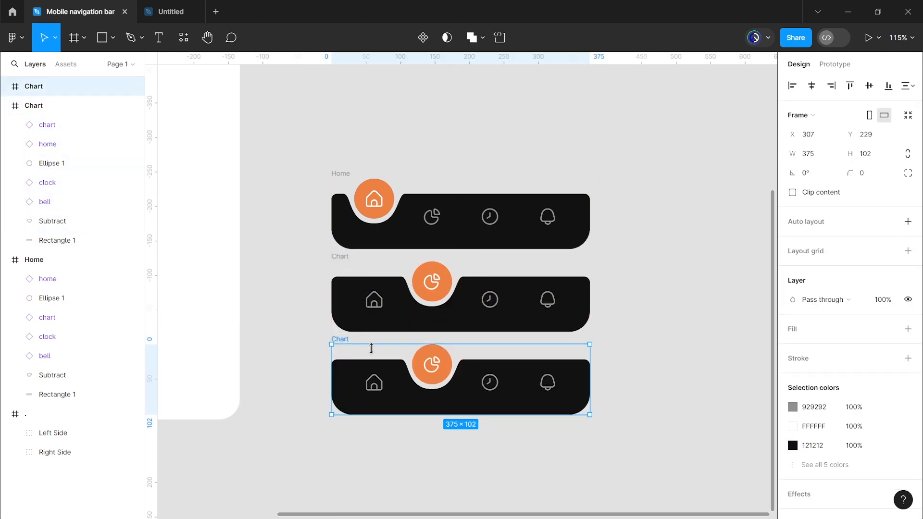
double_click(347, 340)
text(Time)
key(Return)
scroll(380, 350, down, 3)
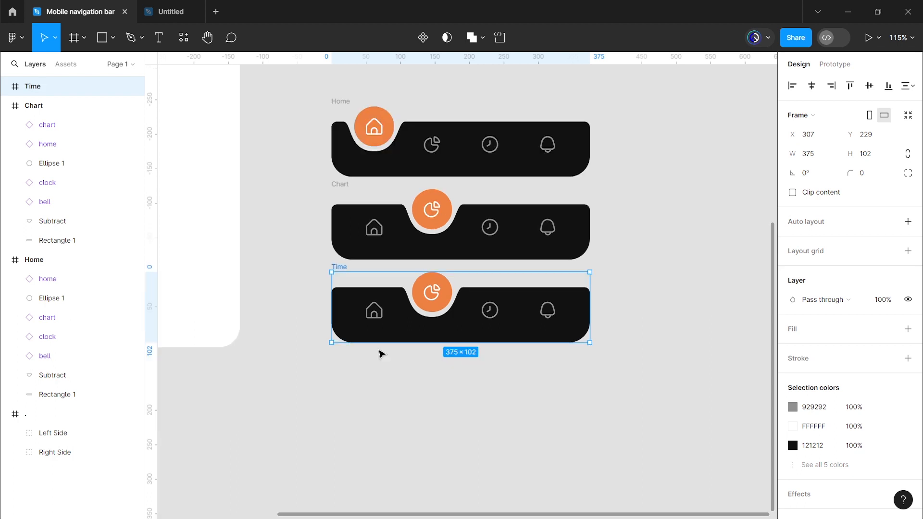
Move the Time frame's orange circle and notch shape about 84 px right, centring them on the clock icon's column
scroll(469, 331, up, 3)
click(435, 289)
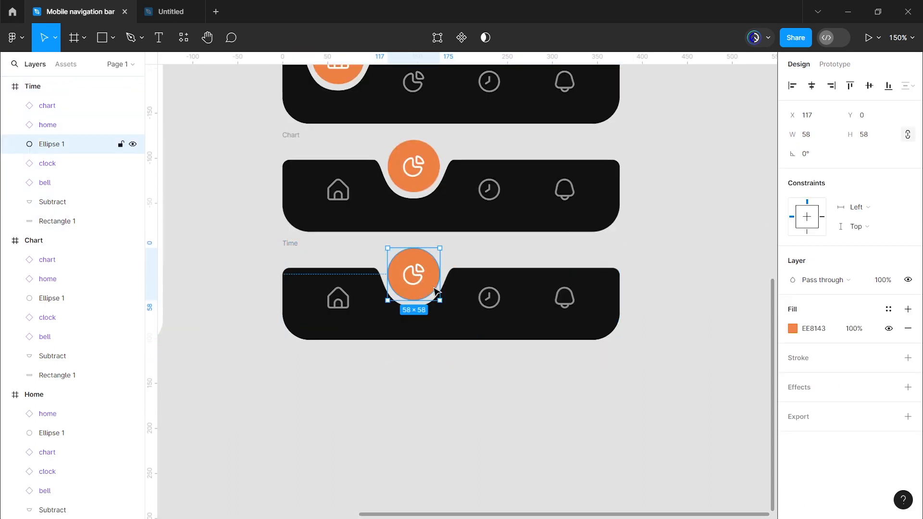
shift+click(452, 289)
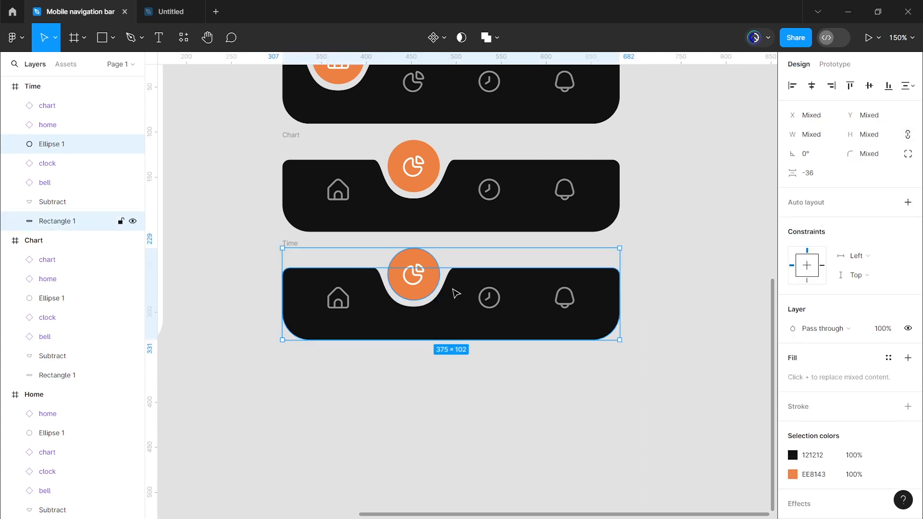
shift+click(452, 290)
shift+click(447, 283)
drag(447, 283, 527, 296)
Bring the Time frame's clock icon to the front and raise it to Y 17, centred in the orange circle
click(489, 320)
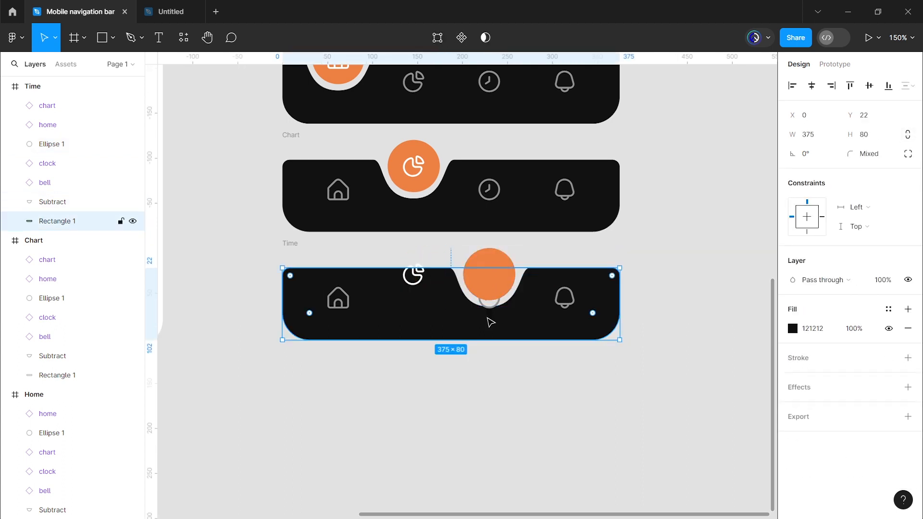
right_click(489, 308)
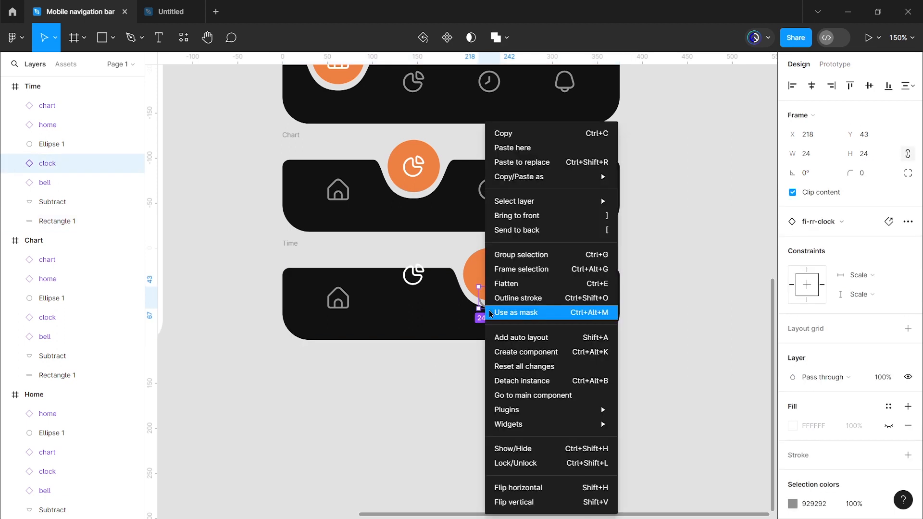
click(516, 215)
drag(488, 295, 492, 273)
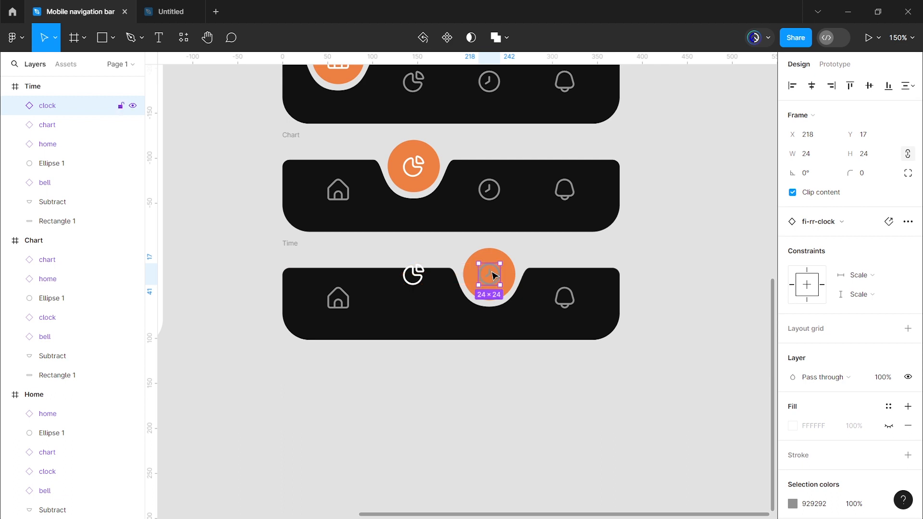
Recolour the Time frame's clock icon to white, FFFFFF
scroll(839, 397, down, 2)
click(792, 415)
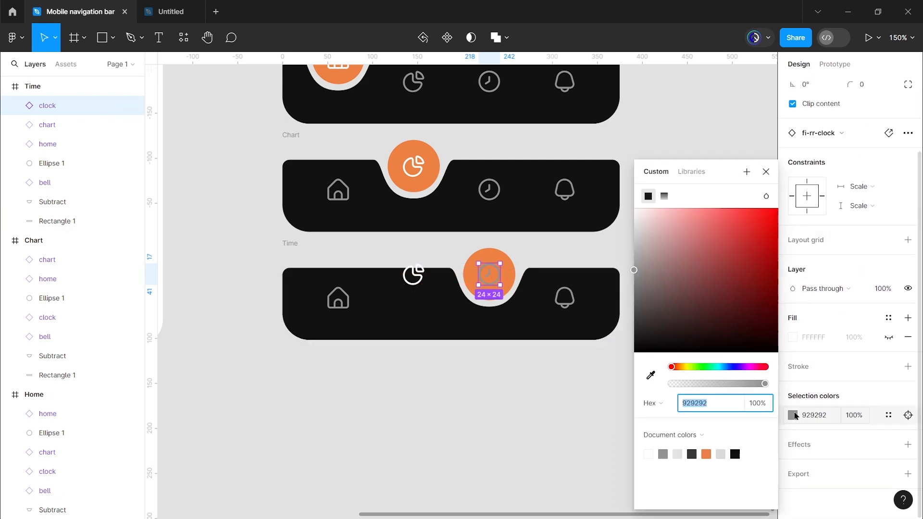
drag(671, 251, 634, 208)
click(761, 176)
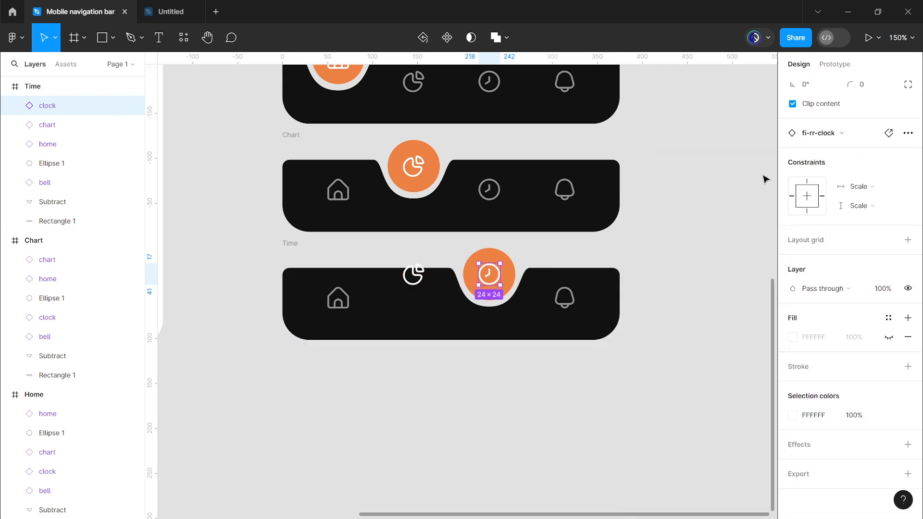
Lower the Time frame's chart icon to Y 43 and recolour it to the document's grey, 929292
click(420, 279)
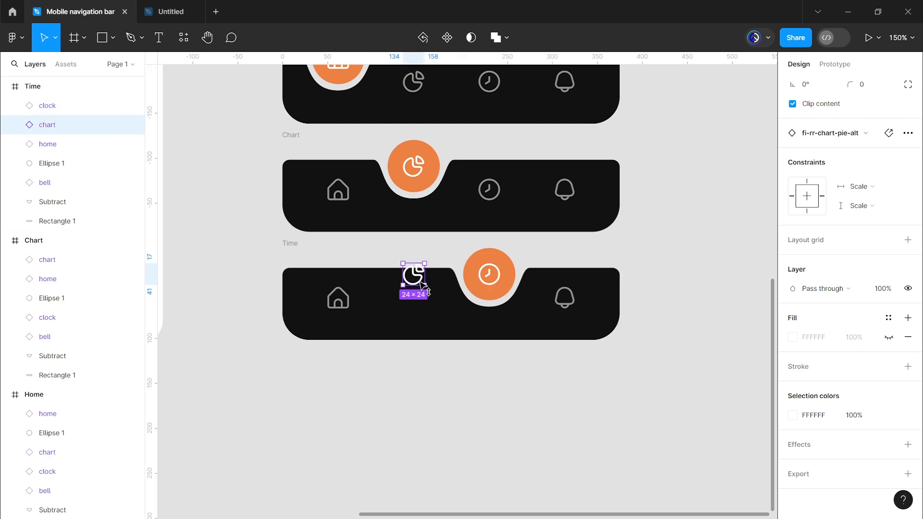
drag(421, 280, 423, 304)
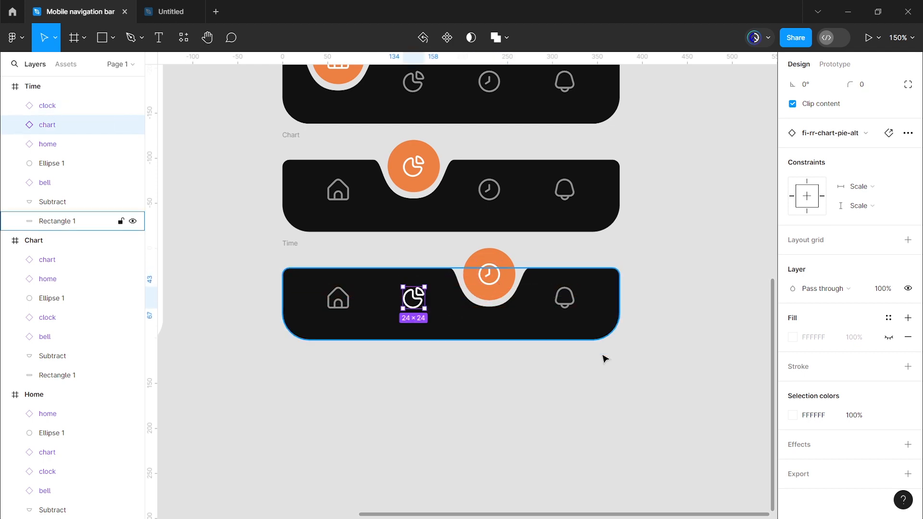
click(792, 415)
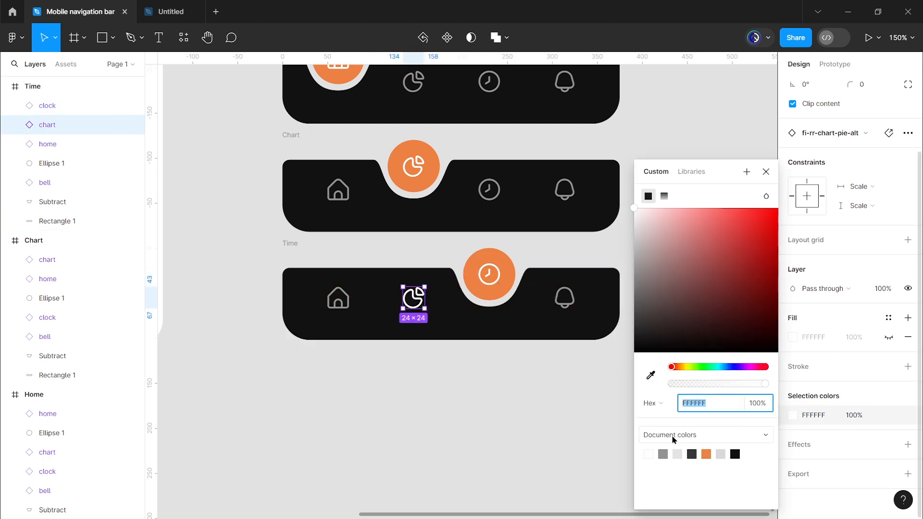
click(664, 453)
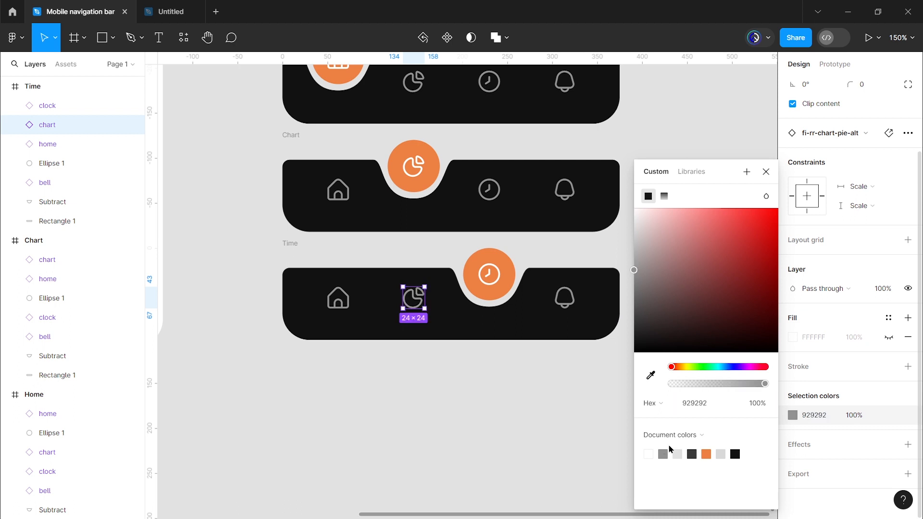
click(765, 172)
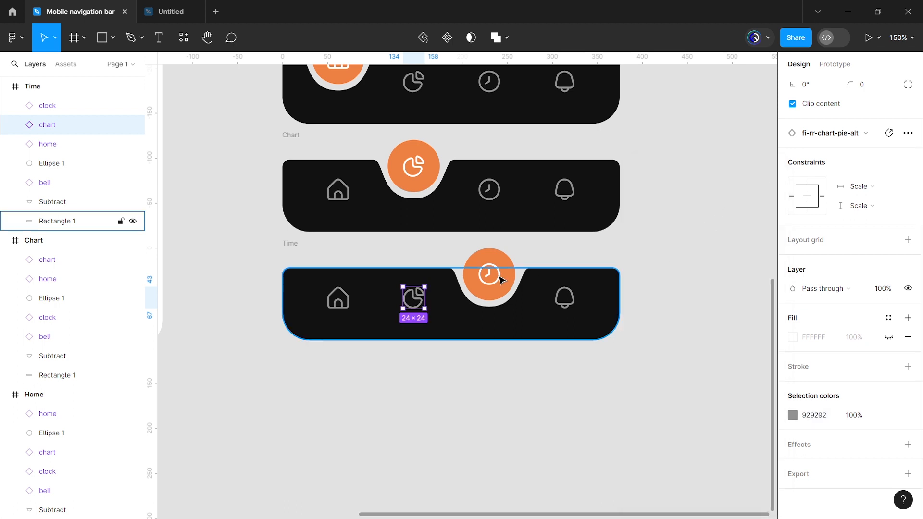
Duplicate the Time frame directly below itself at Y 349 and rename the copy Notifications
click(311, 259)
scroll(316, 258, down, 3)
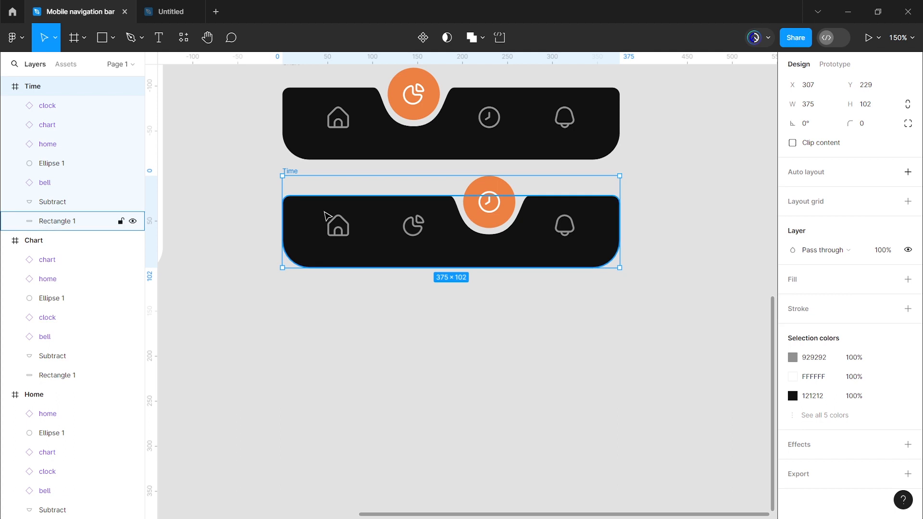
drag(330, 212, 329, 321)
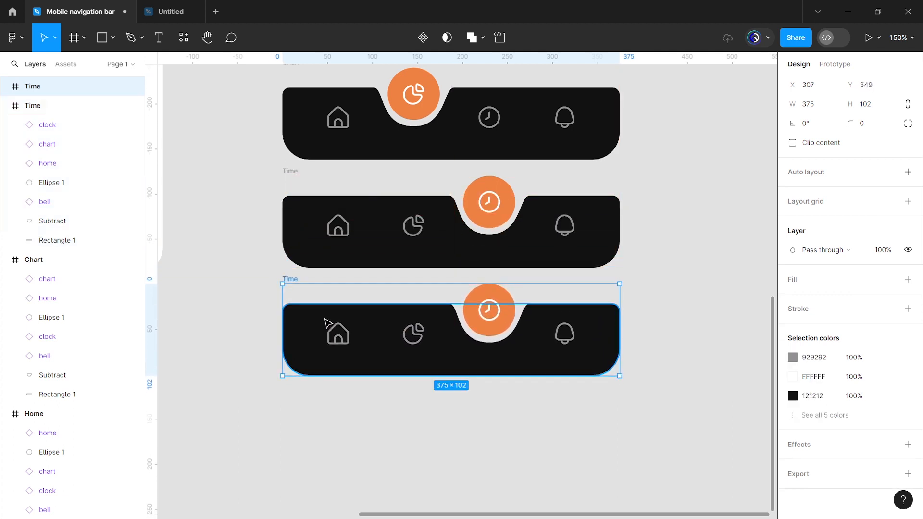
double_click(295, 280)
text(Notifications)
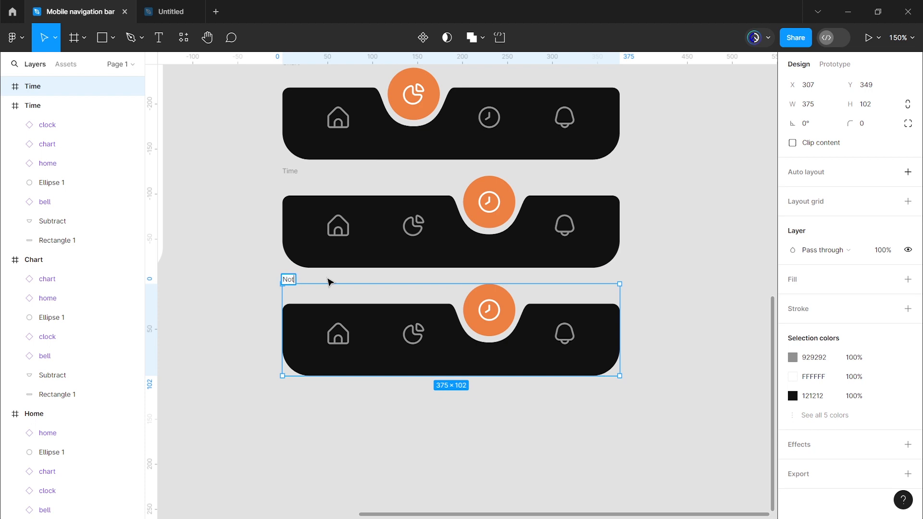
key(Return)
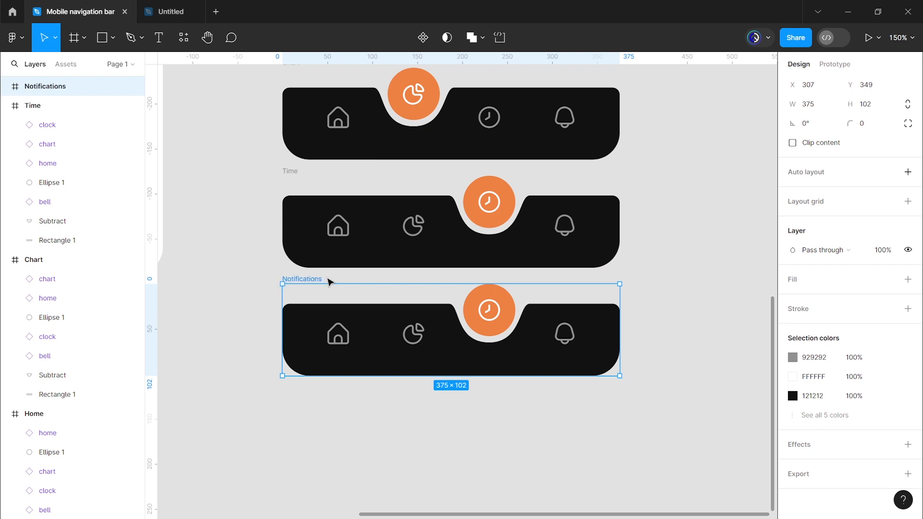
Move the Notifications frame's orange circle and notch shape about 84 px right, centring them on the bell icon's column
click(502, 330)
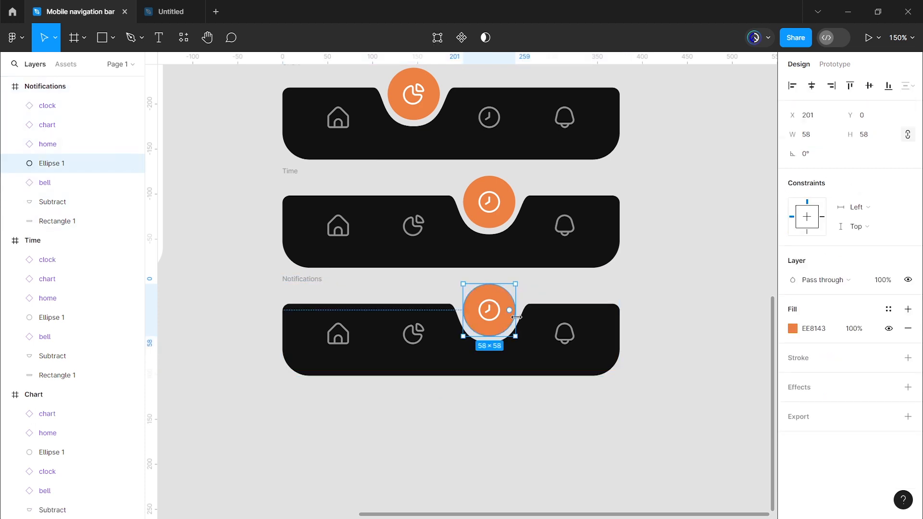
shift+click(527, 309)
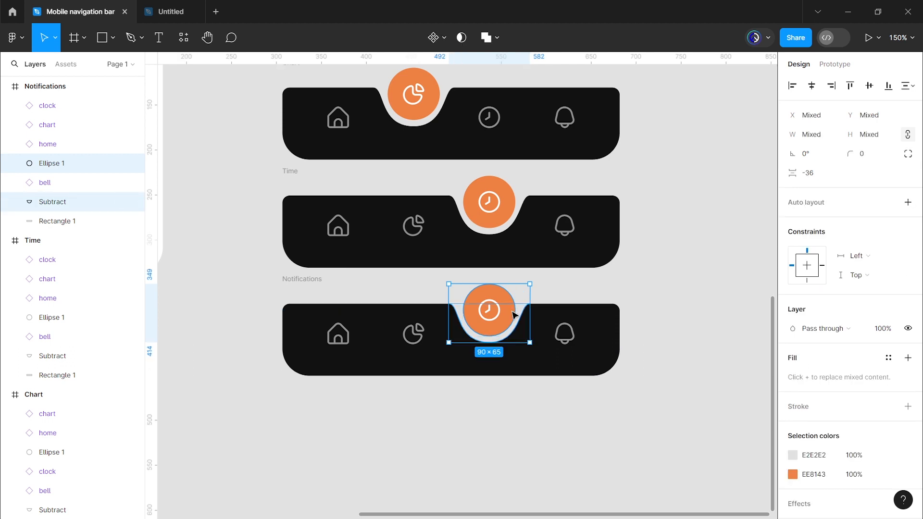
drag(517, 315, 586, 315)
Bring the Notifications frame's bell icon to the front and raise it to Y 17, centred in the orange circle
click(571, 344)
click(569, 343)
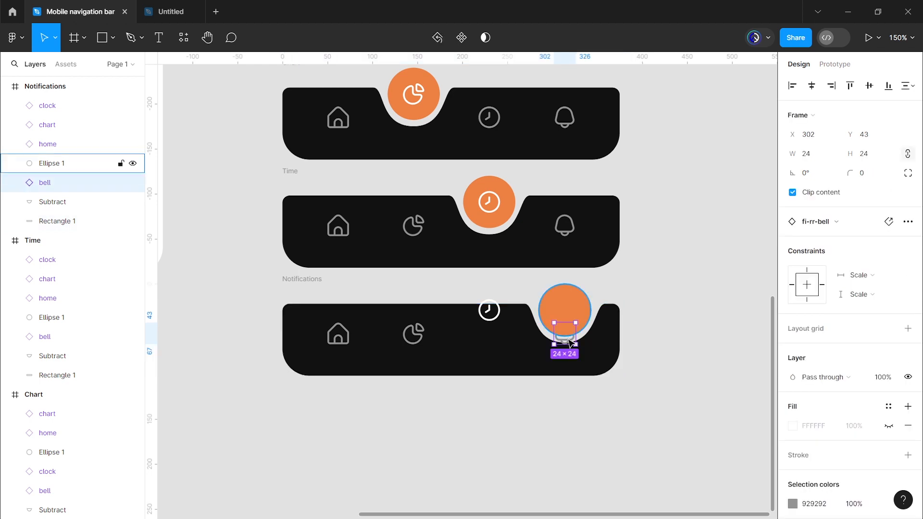
right_click(564, 333)
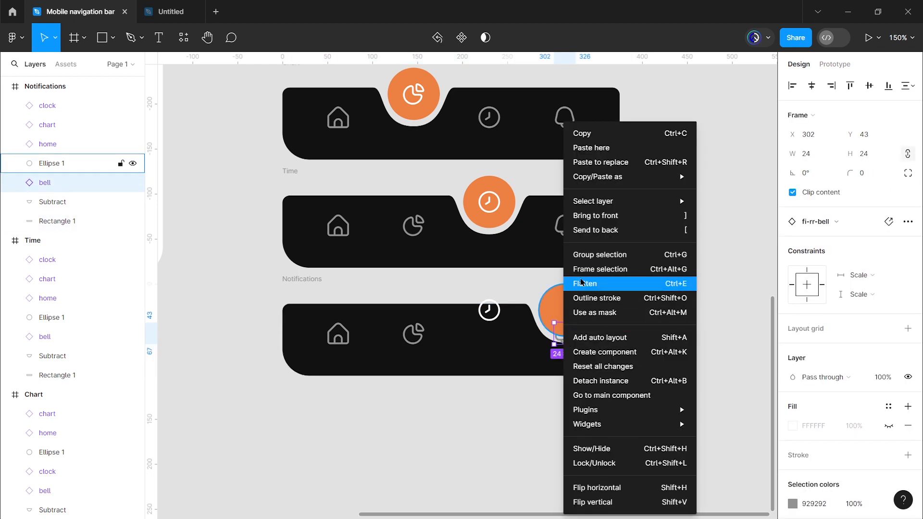
click(614, 215)
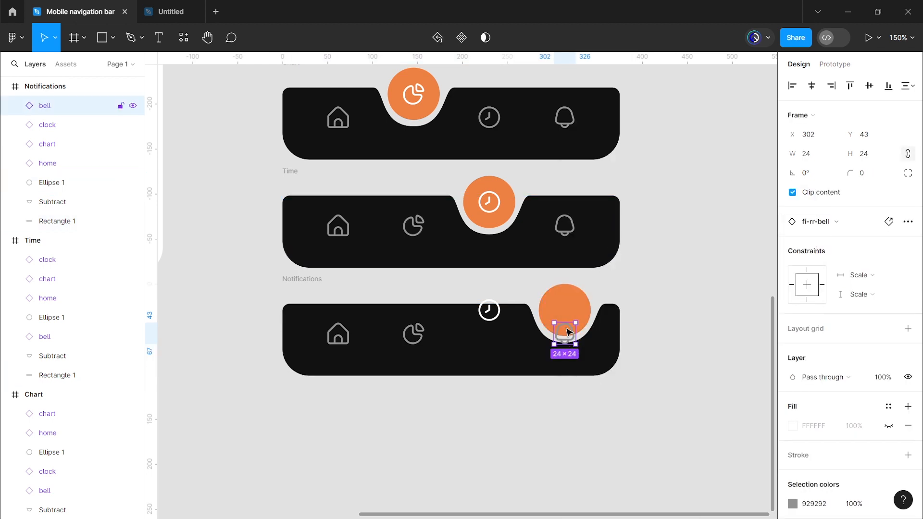
drag(567, 332, 571, 311)
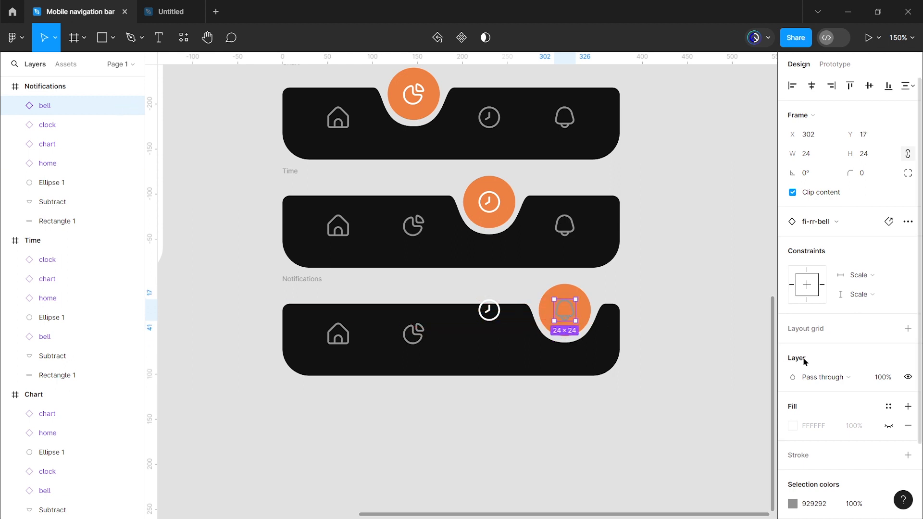
Recolour the Notifications frame's bell icon to white, FFFFFF
scroll(803, 356, down, 2)
click(793, 415)
text(FFFFFF)
key(Return)
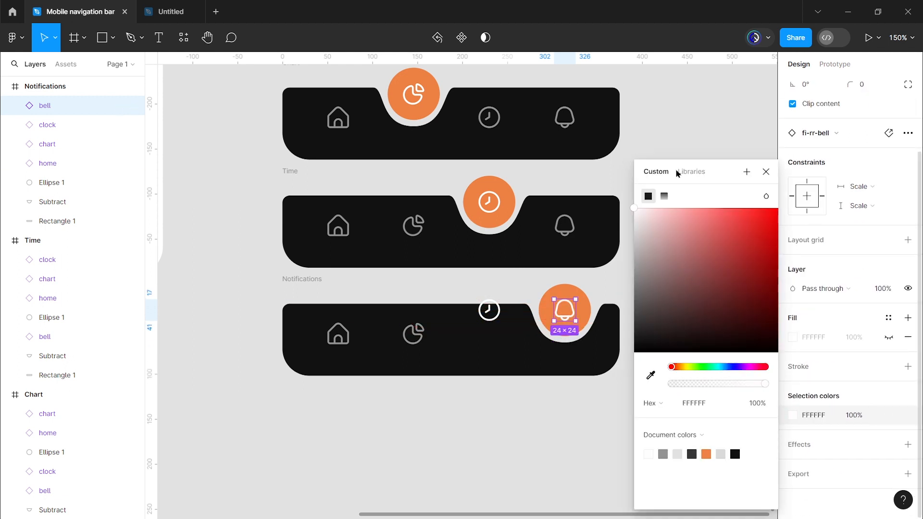
click(766, 172)
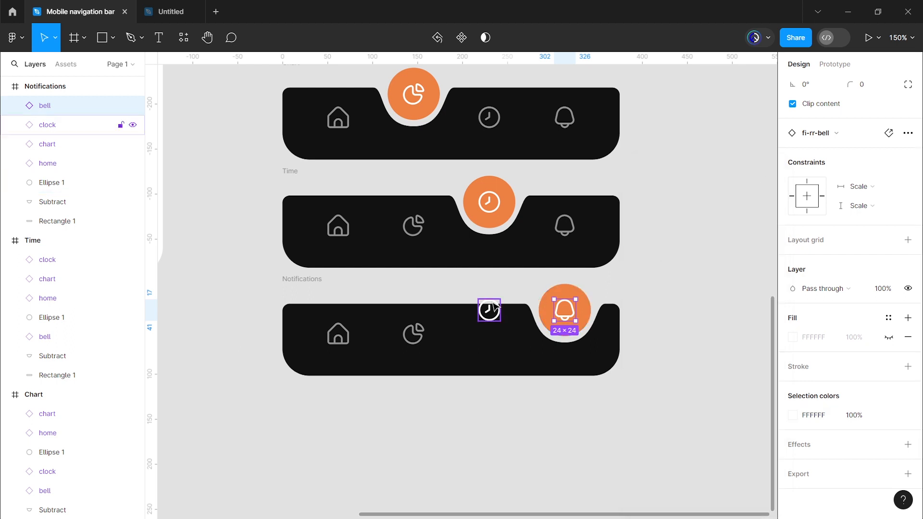
Lower the Notifications frame's clock icon to Y 43 and recolour it to the document's grey, 929292
drag(490, 307, 495, 333)
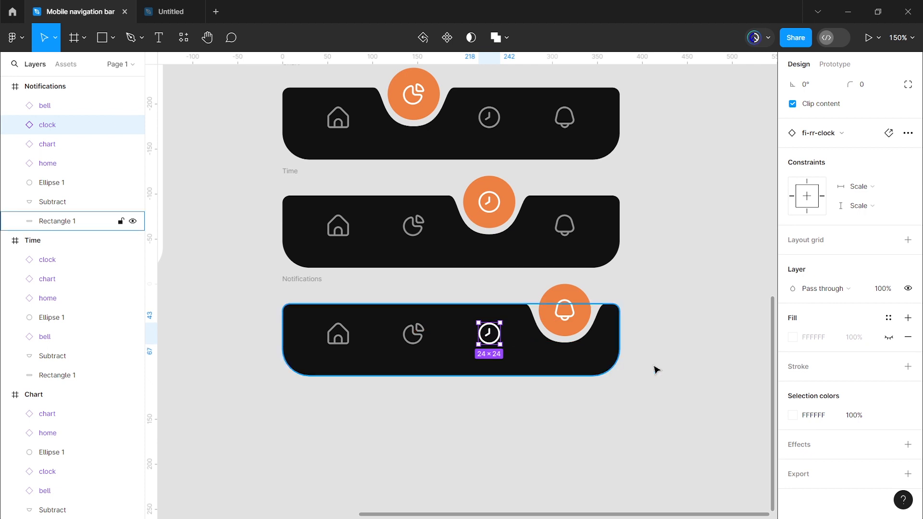
click(793, 416)
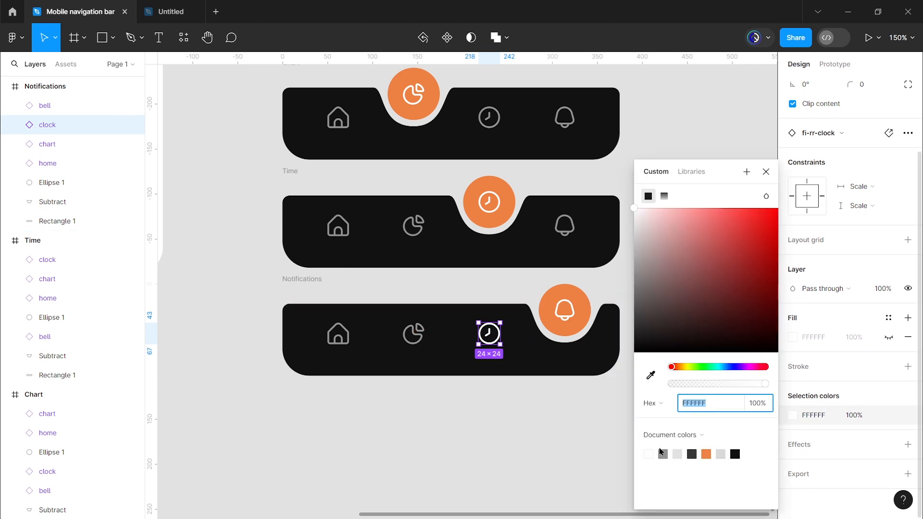
click(765, 172)
click(643, 309)
Turn the Home, Chart, Time and Notifications frames into four separate components at once
scroll(643, 309, up, 5)
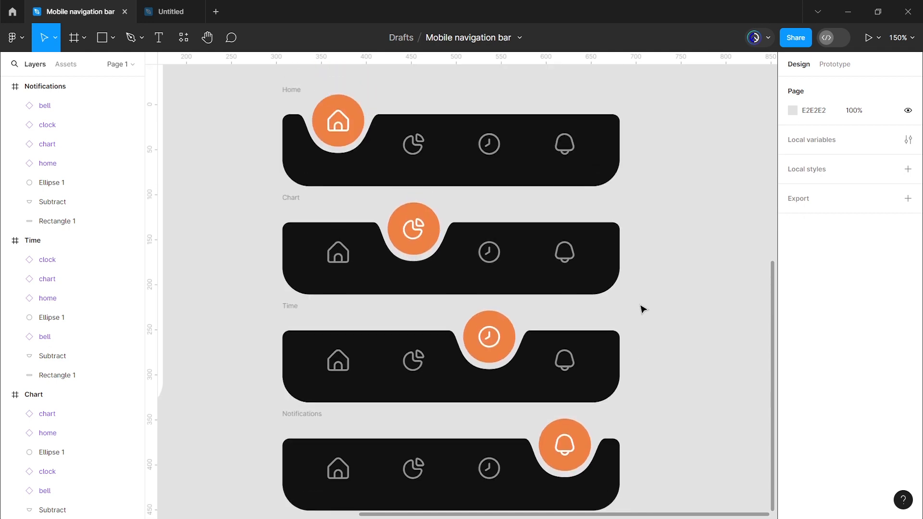
scroll(643, 309, down, 4)
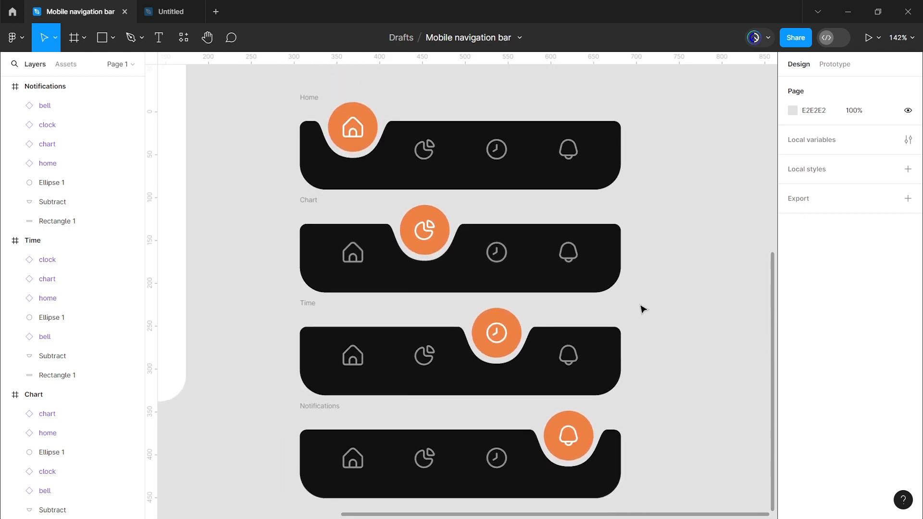
scroll(643, 309, down, 1)
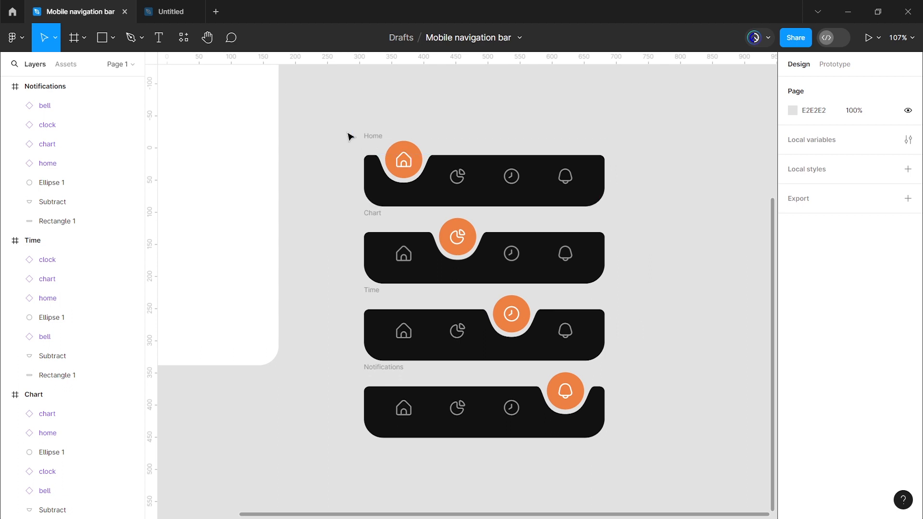
drag(348, 137, 637, 455)
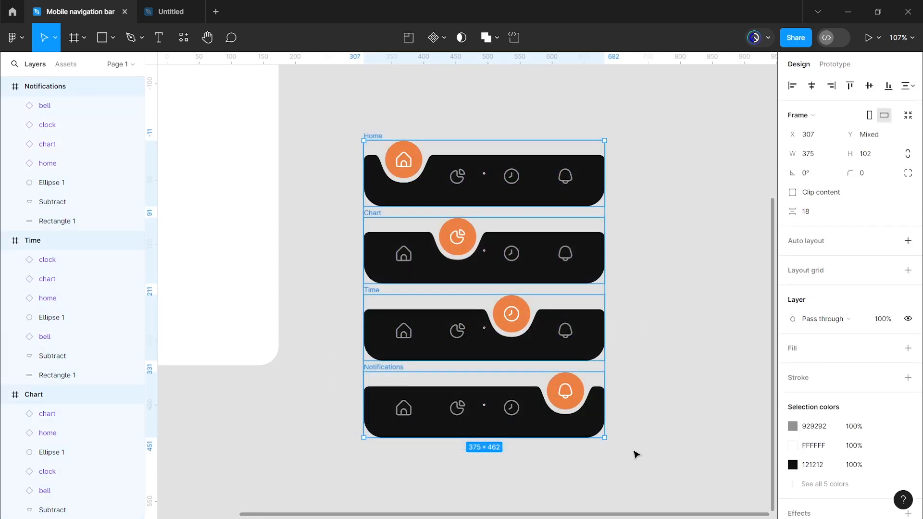
click(444, 38)
click(448, 81)
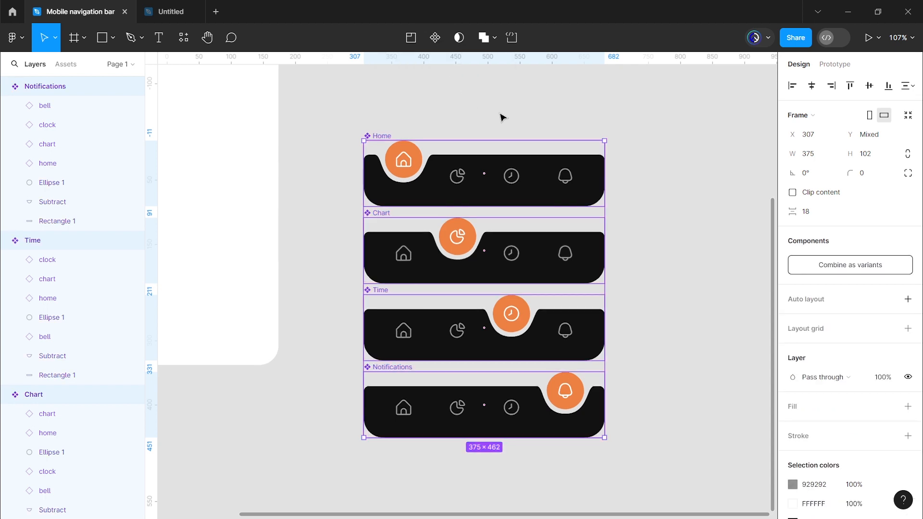
Combine the four selected navigation bar components as variants and rename the component set navbar
click(845, 265)
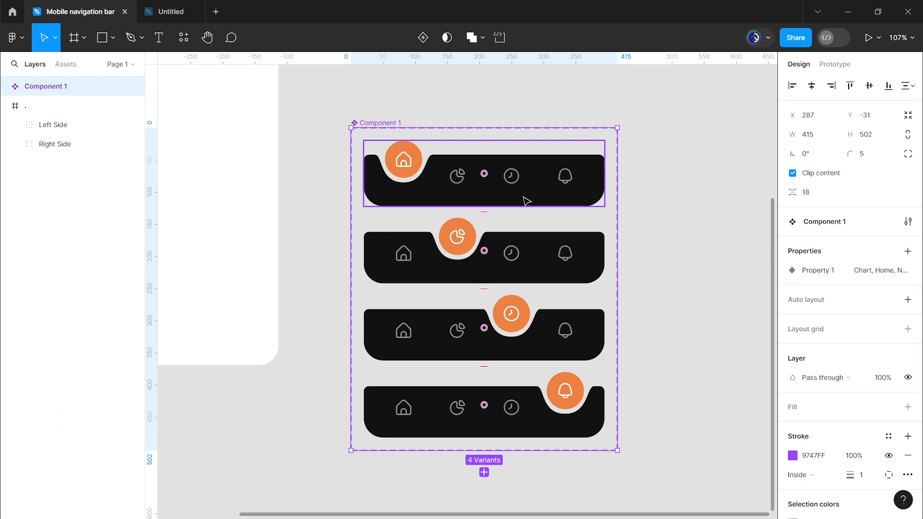
double_click(395, 123)
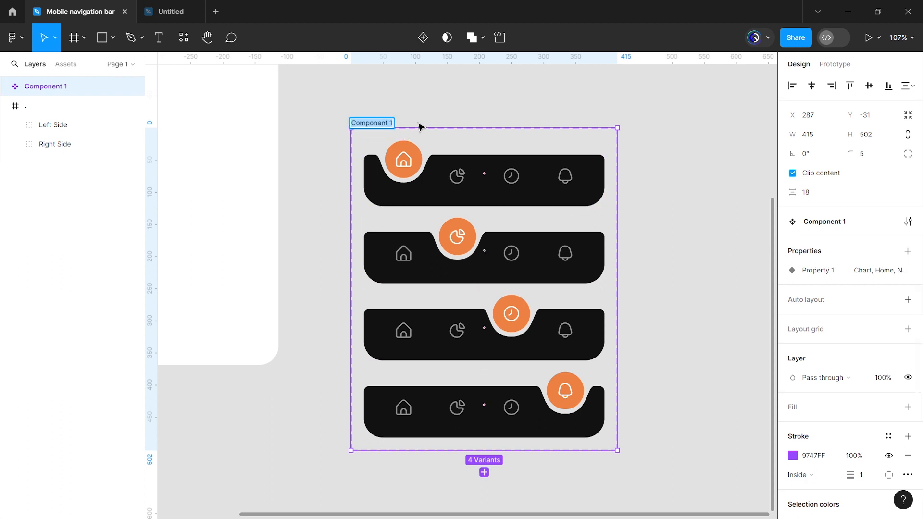
text(navbar)
key(Return)
Connect the Home variant's chart icon to the Chart variant with an on-click Change to interaction
click(463, 188)
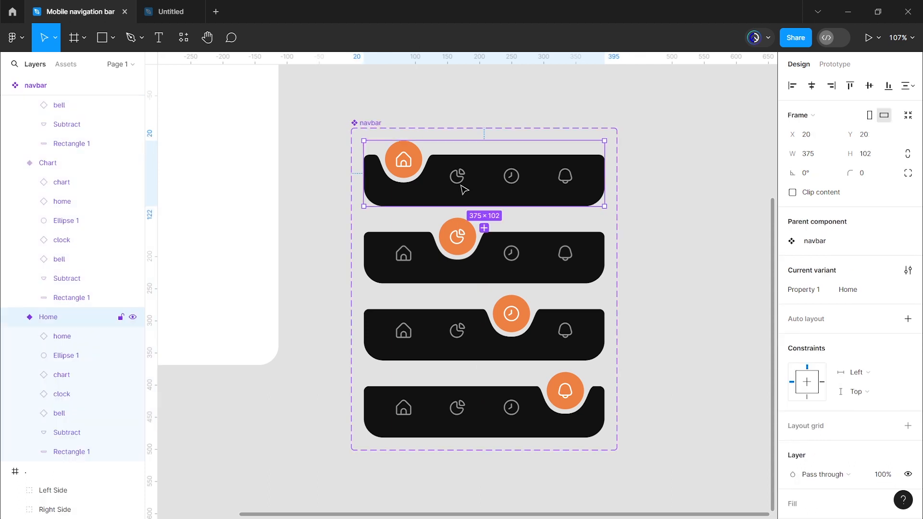
click(836, 65)
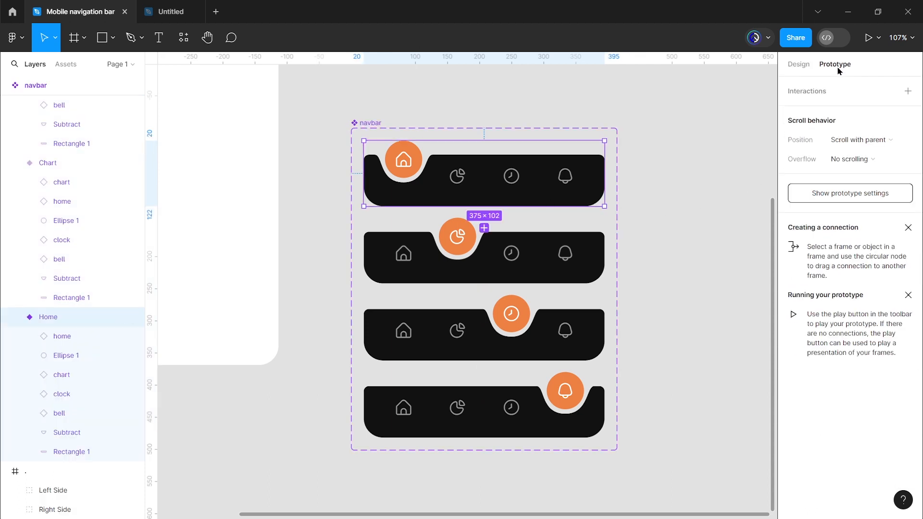
click(464, 179)
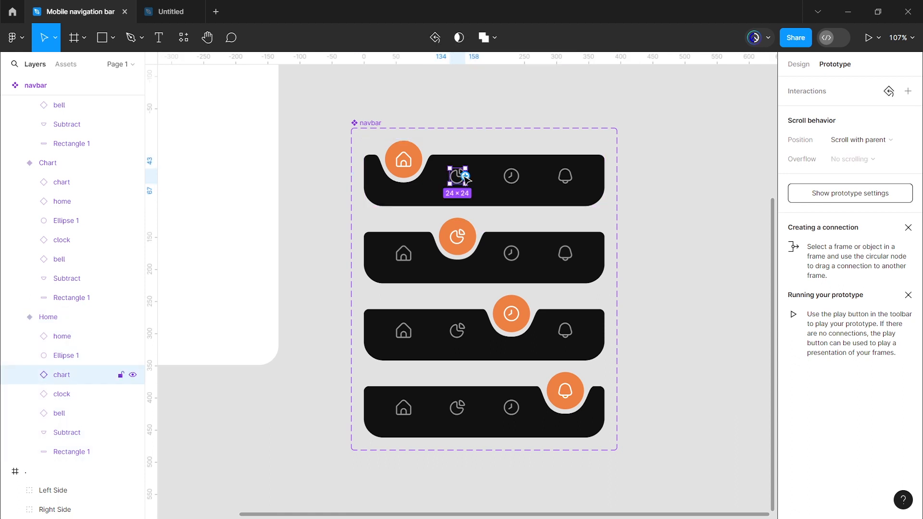
drag(458, 184, 456, 228)
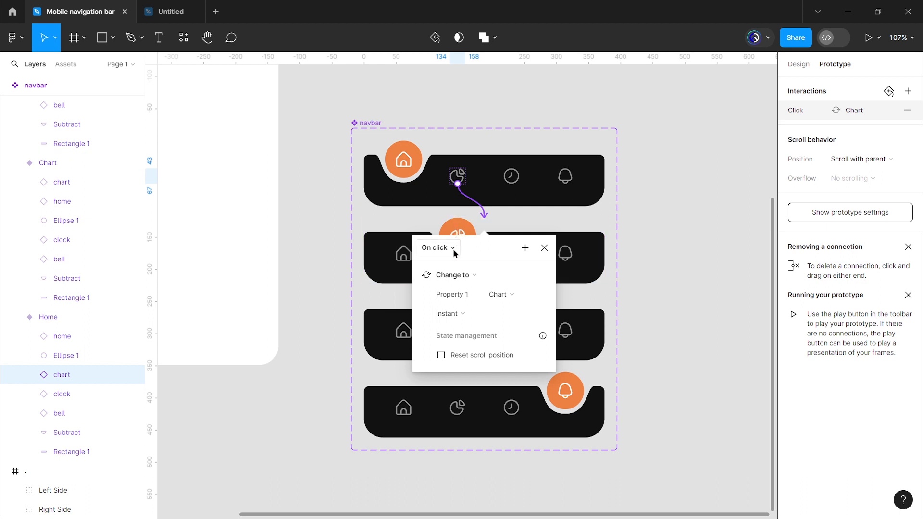
Set the chart icon interaction to Smart animate with Gentle easing and a duration of 1200 ms
click(472, 314)
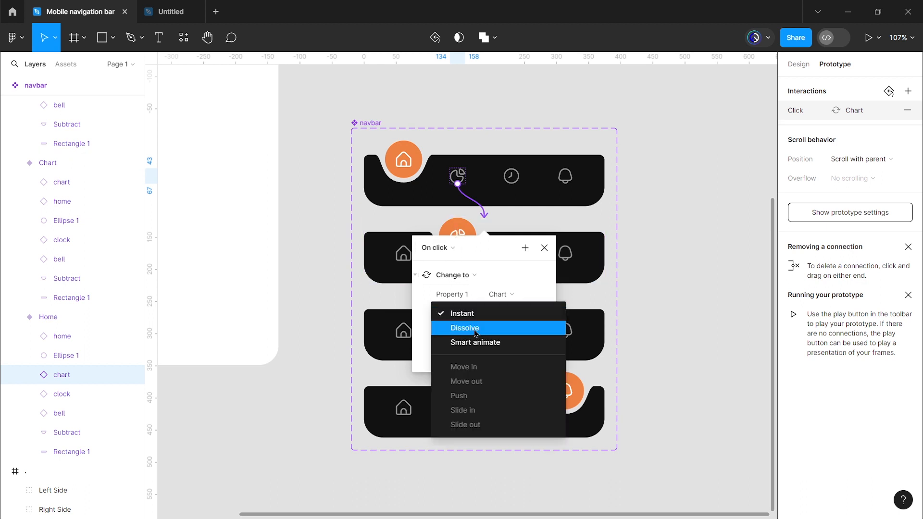
click(476, 334)
click(480, 336)
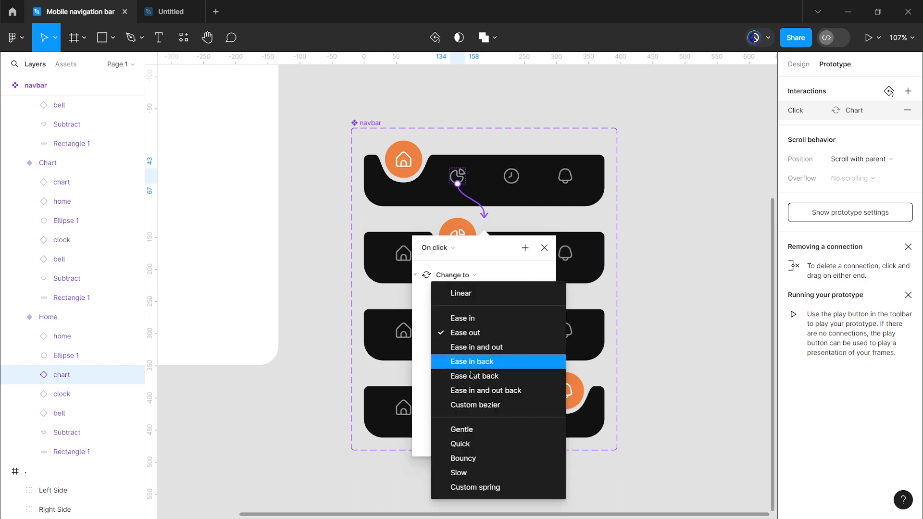
click(479, 429)
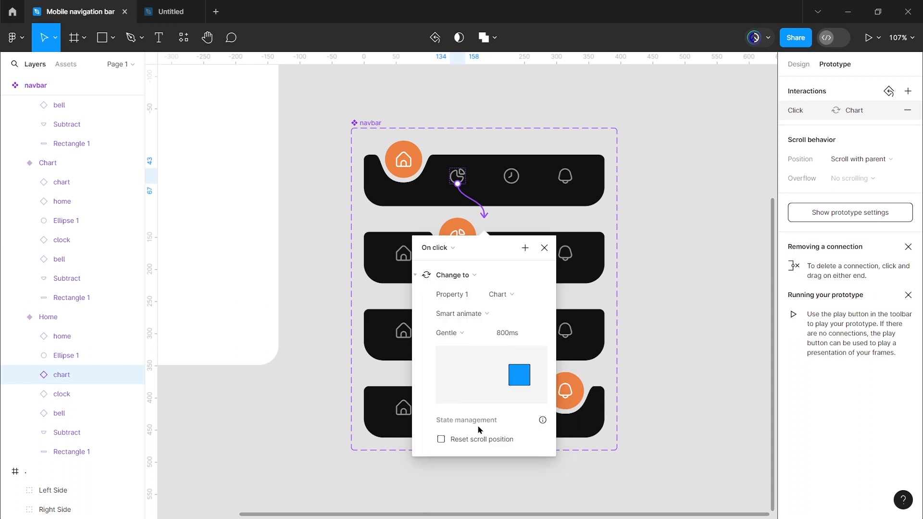
click(515, 338)
text(1200)
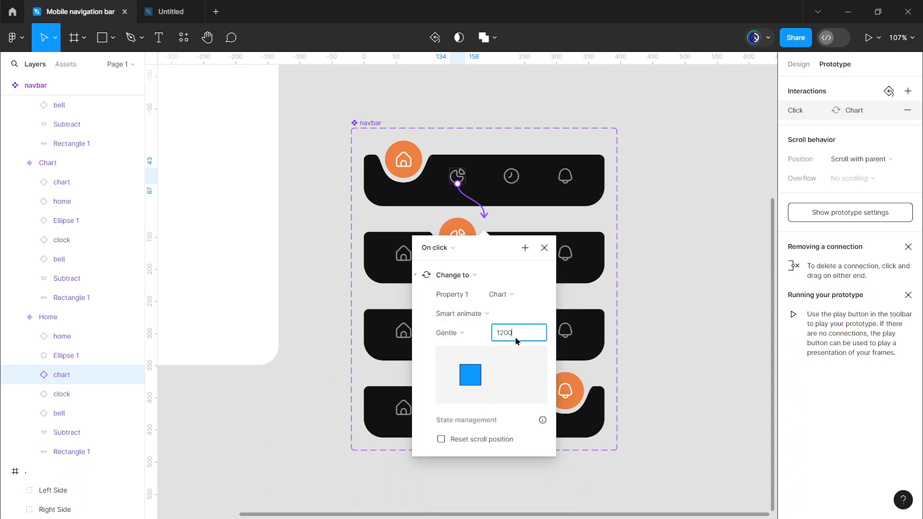
key(Return)
click(544, 248)
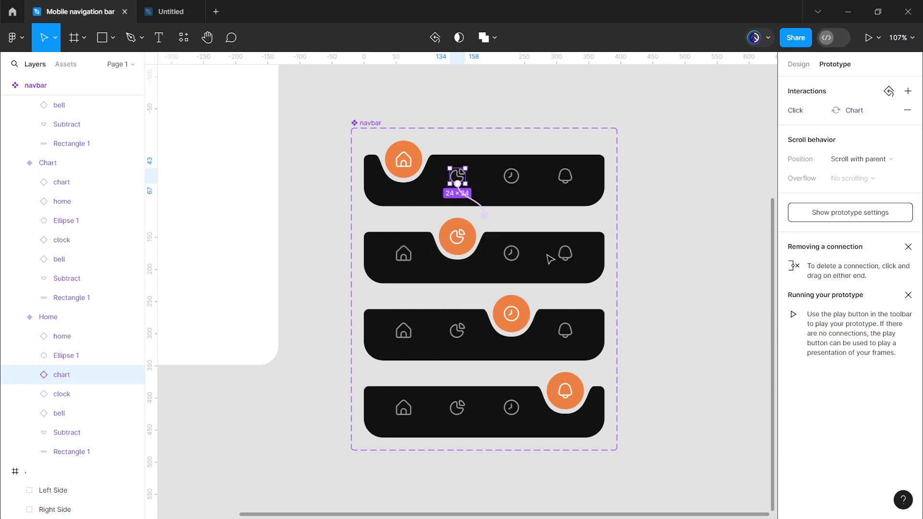
Connect the Home variant's clock icon to the Time variant and its bell icon to the Notifications variant on click
click(512, 185)
drag(512, 185, 485, 298)
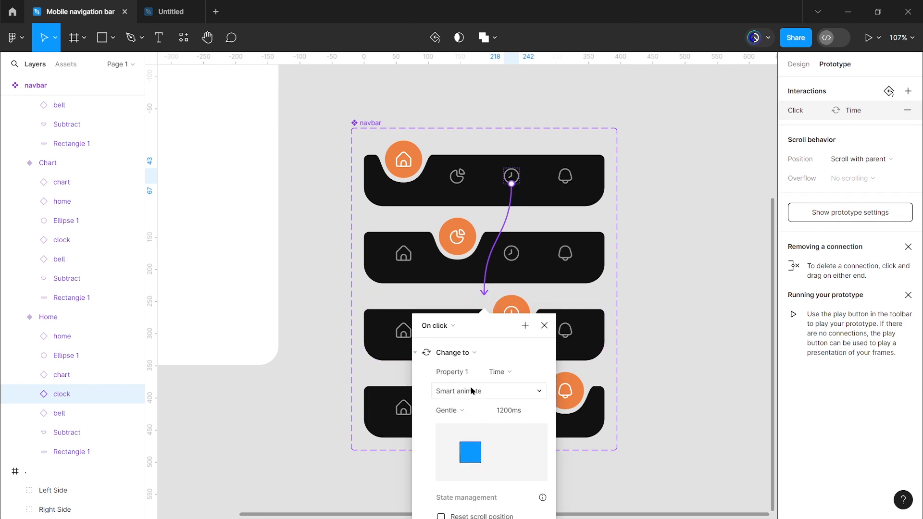
click(546, 324)
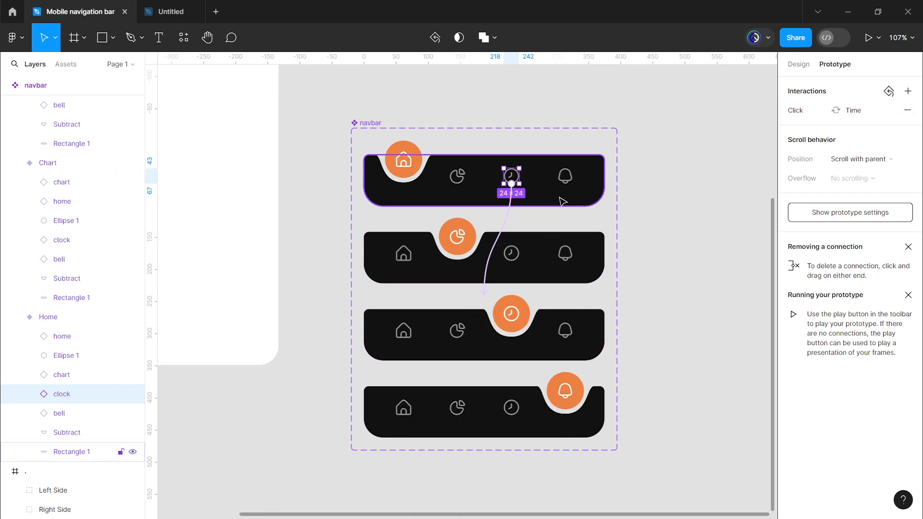
click(566, 177)
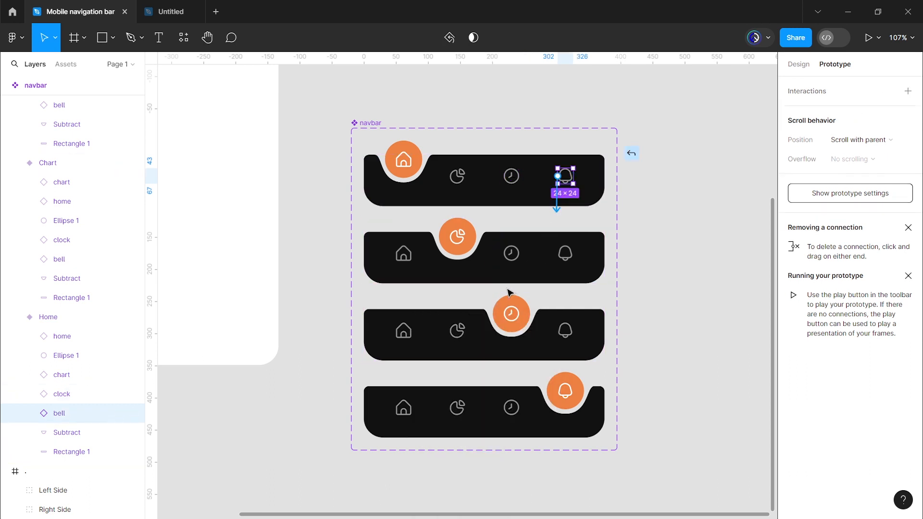
drag(565, 183, 477, 401)
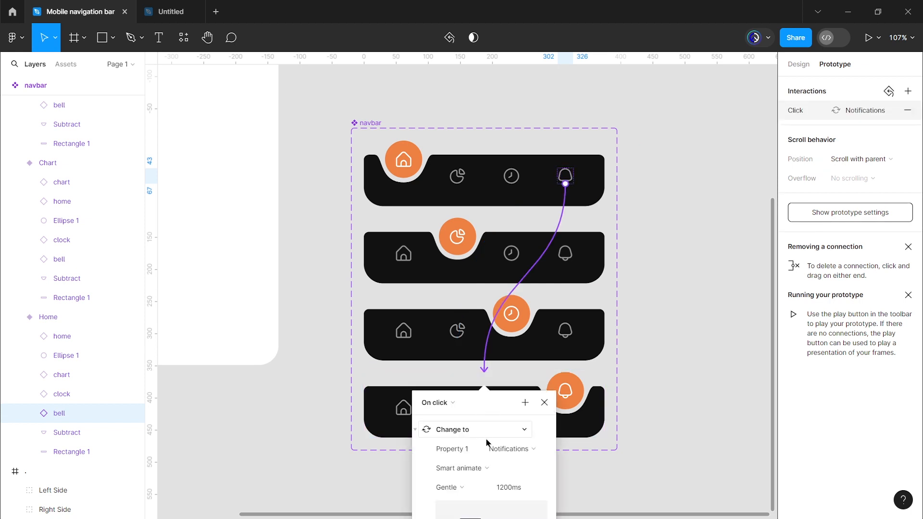
click(544, 403)
scroll(545, 402, down, 1)
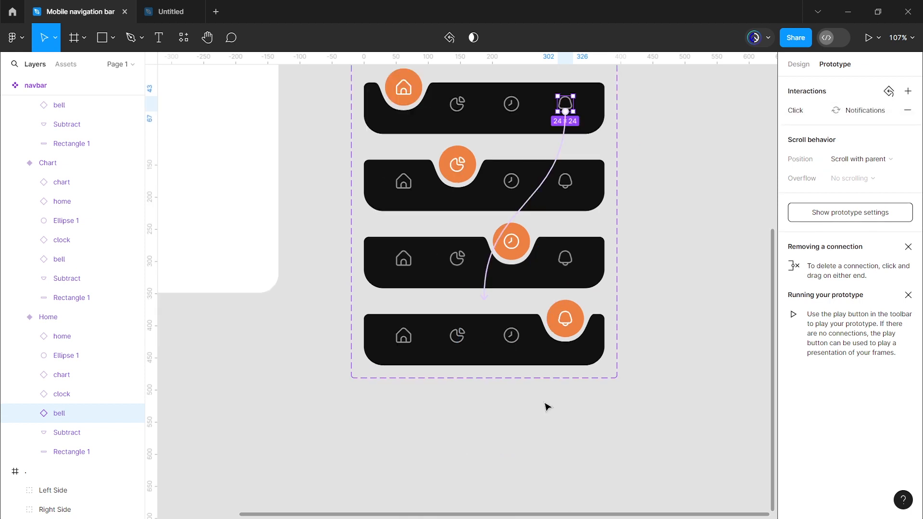
click(545, 403)
Connect the Chart variant's home, clock and bell icons to the Home, Time and Notifications variants respectively on click
drag(543, 400, 539, 434)
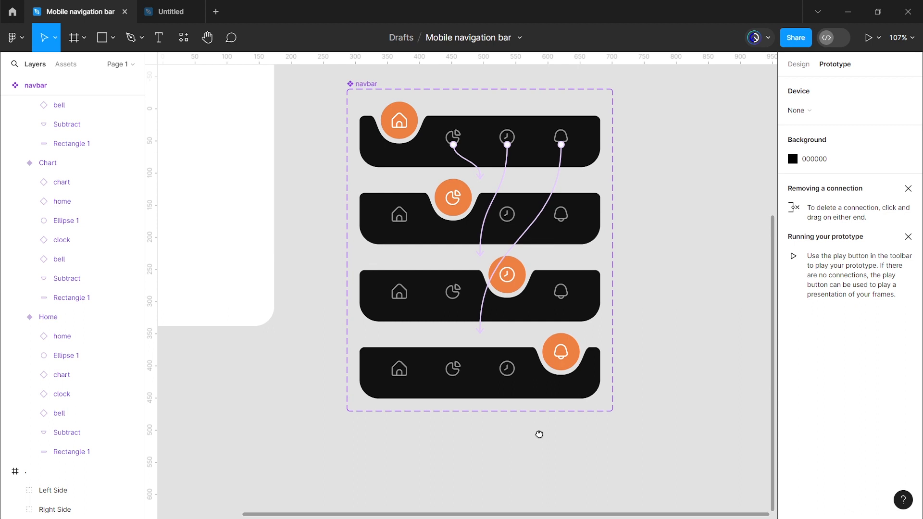
double_click(400, 215)
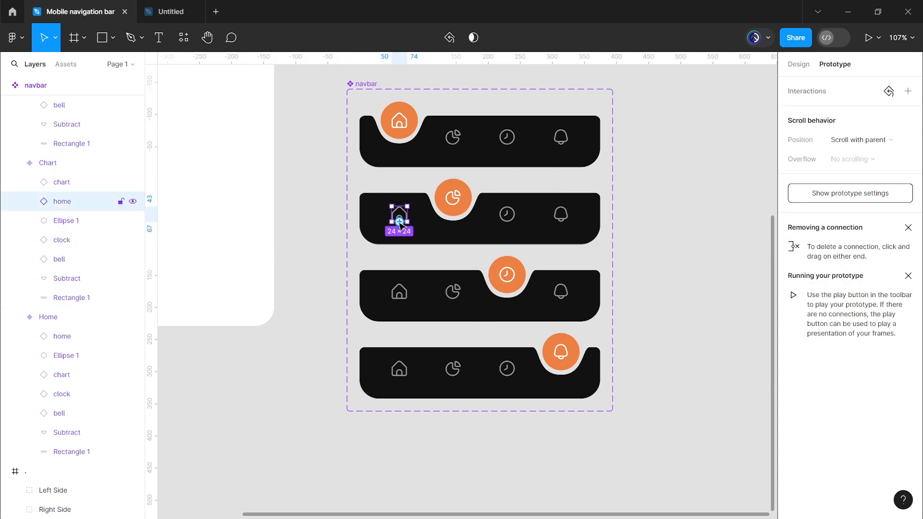
drag(399, 206, 423, 136)
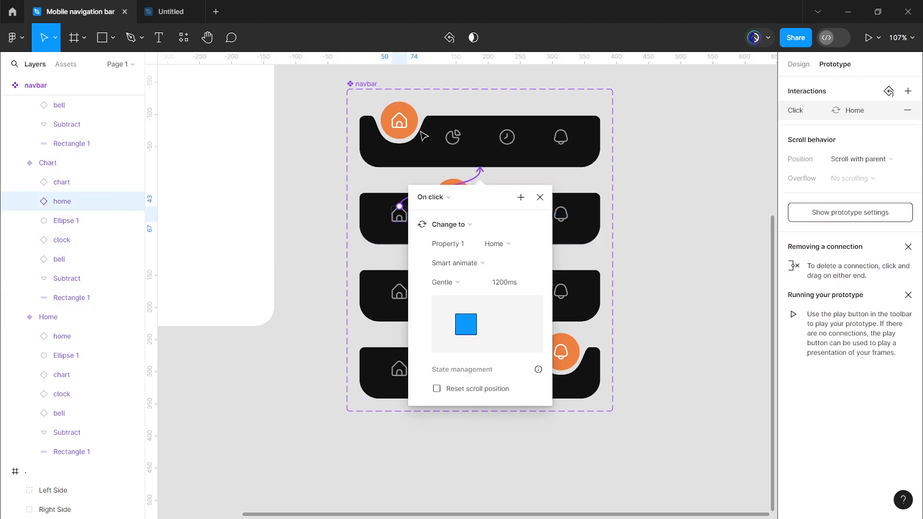
click(540, 197)
click(515, 217)
drag(516, 215, 470, 278)
click(540, 286)
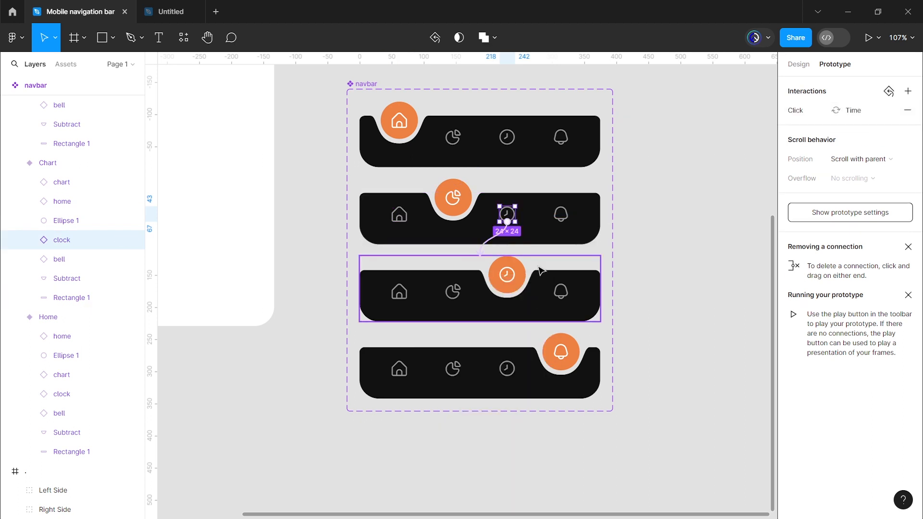
click(561, 228)
drag(561, 221, 500, 354)
click(539, 356)
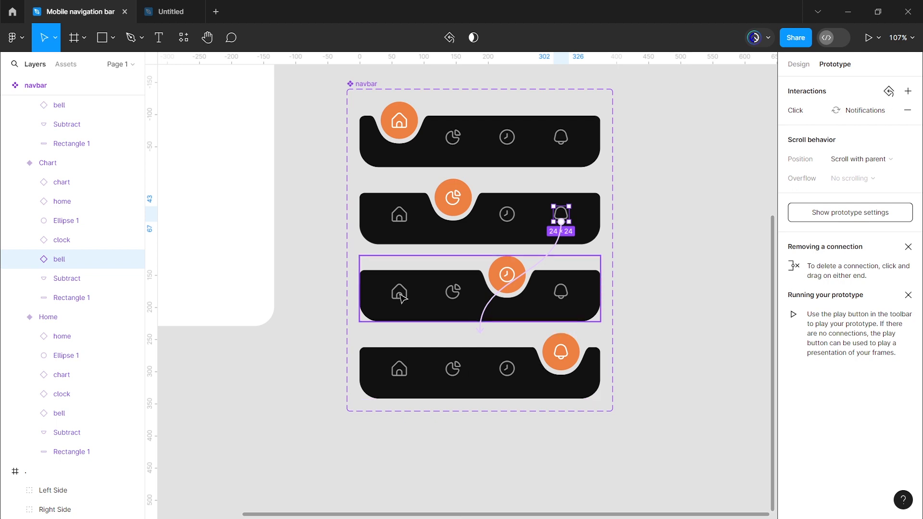
Connect the Time variant's home, chart and bell icons to the Home, Chart and Notifications variants respectively on click
click(400, 297)
click(400, 299)
drag(400, 299, 422, 168)
click(539, 197)
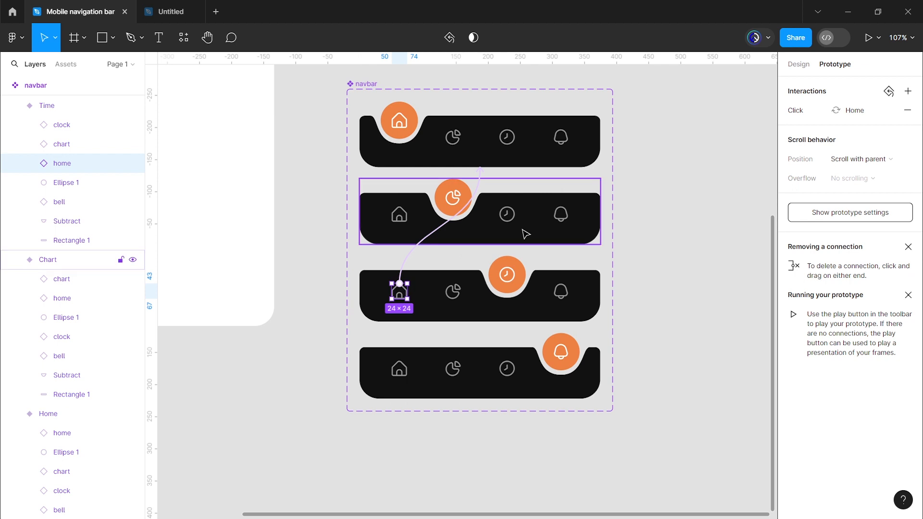
click(454, 288)
drag(457, 286, 480, 224)
click(537, 272)
click(561, 291)
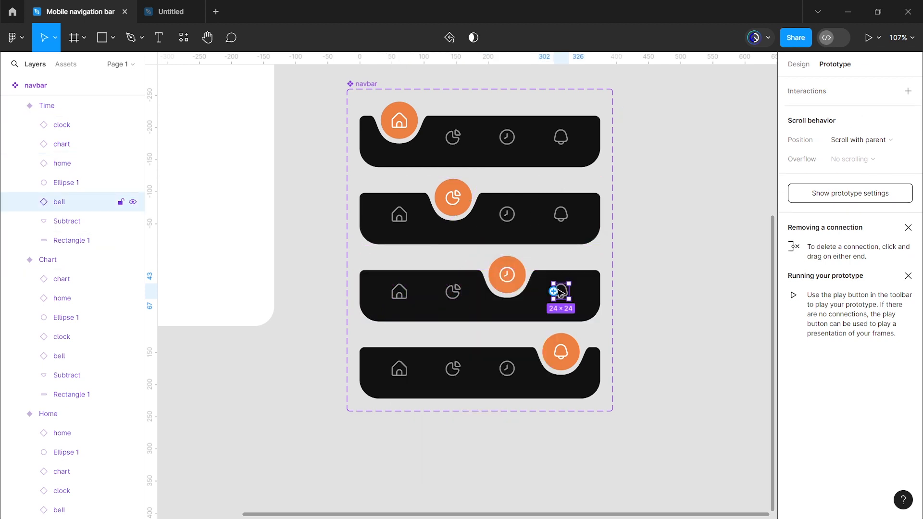
drag(561, 299, 481, 336)
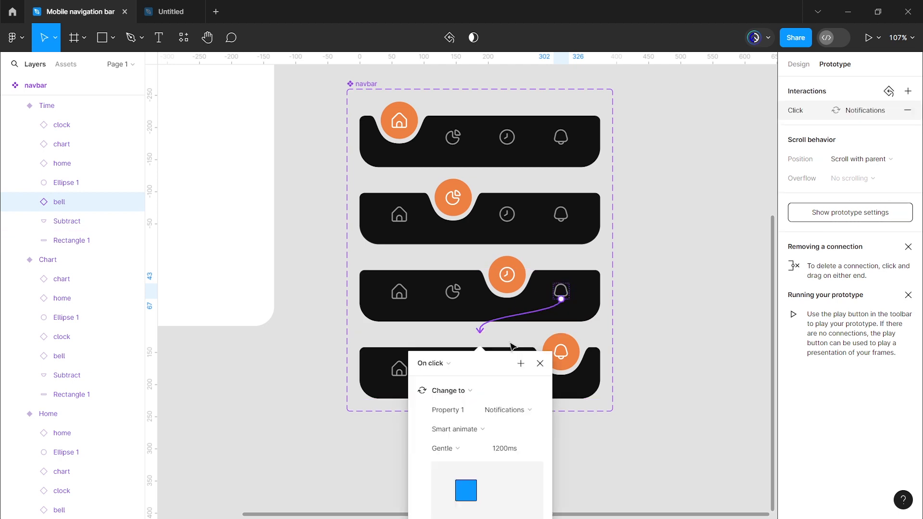
click(538, 362)
Connect the Notifications variant's home, chart and clock icons to the Home, Chart and Time variants respectively on click
click(409, 371)
drag(407, 369, 464, 155)
click(540, 197)
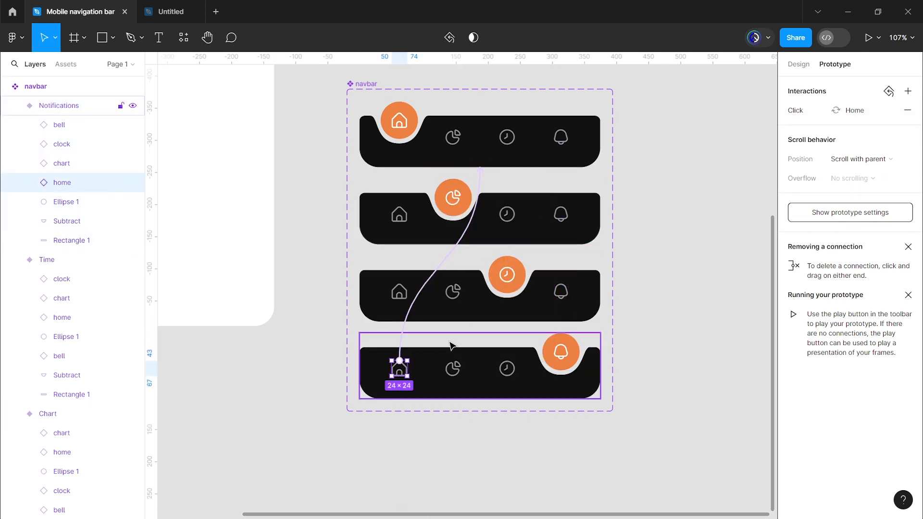
click(452, 368)
drag(446, 370, 471, 239)
click(539, 274)
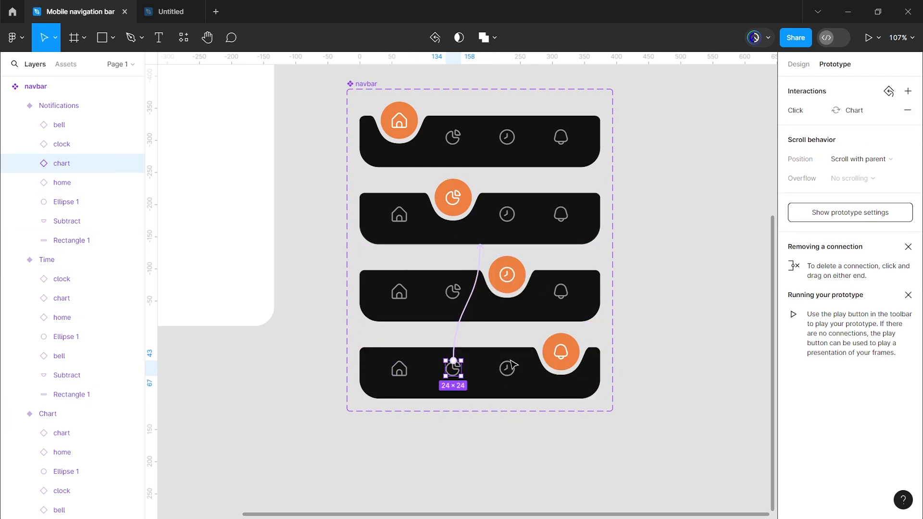
click(506, 368)
drag(514, 368, 479, 323)
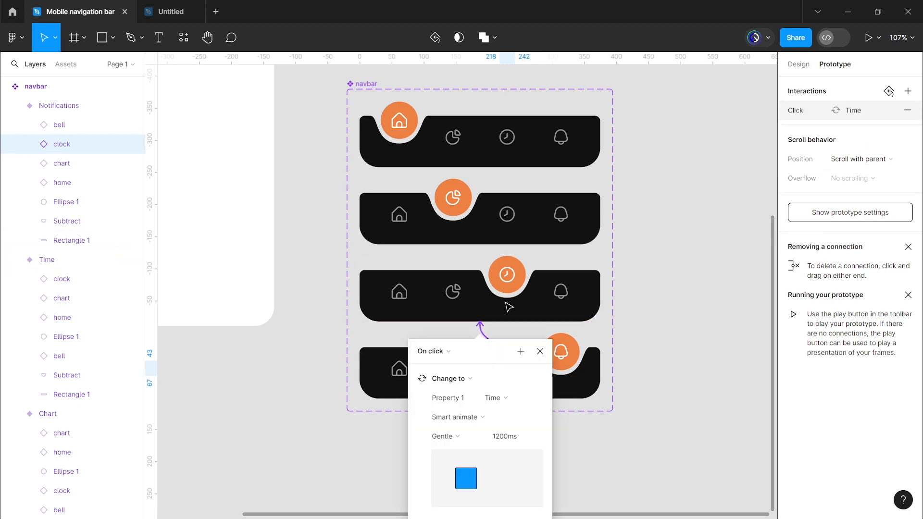
click(651, 320)
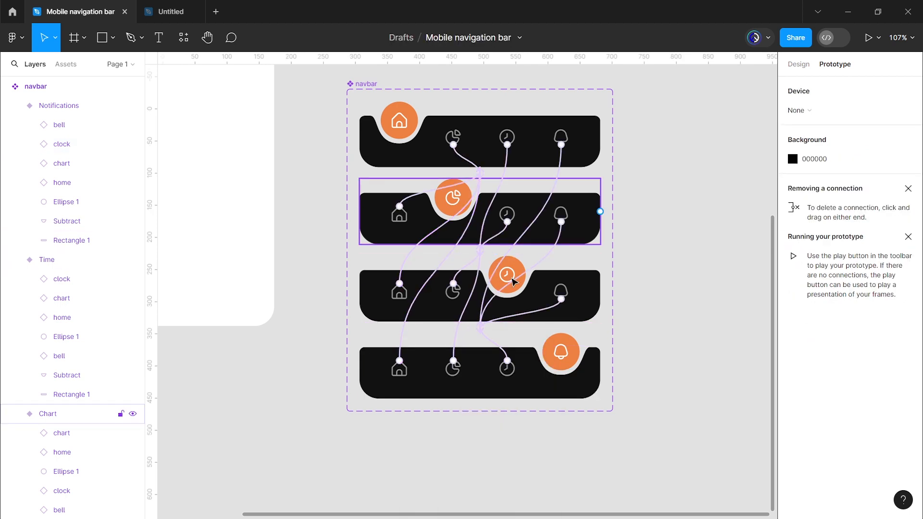
Place an instance of the local navbar component on the empty canvas beside the component set, at about X 780, Y -10
drag(693, 265, 692, 311)
click(797, 64)
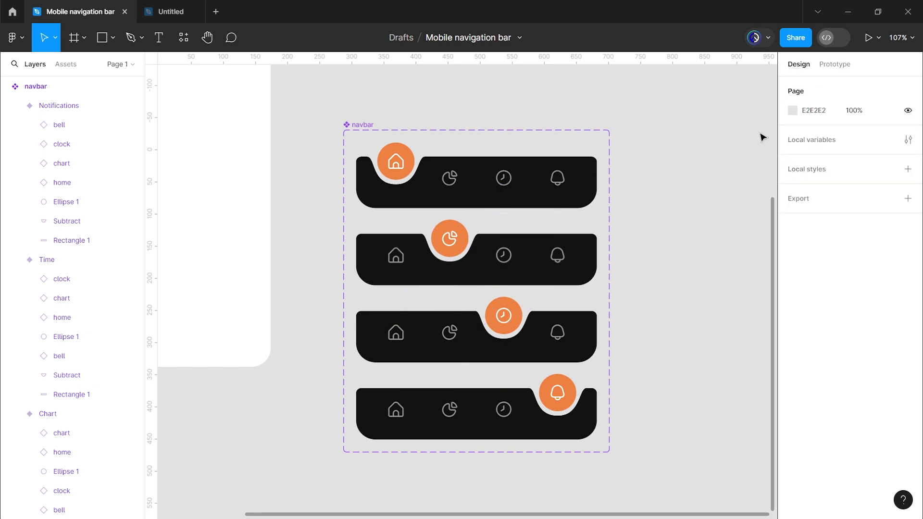
drag(719, 252, 551, 248)
click(66, 64)
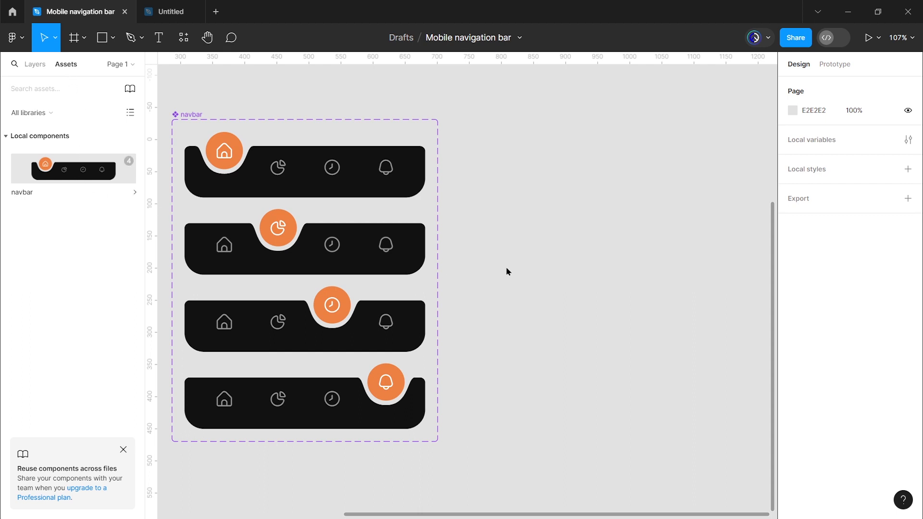
drag(506, 272, 509, 175)
click(38, 65)
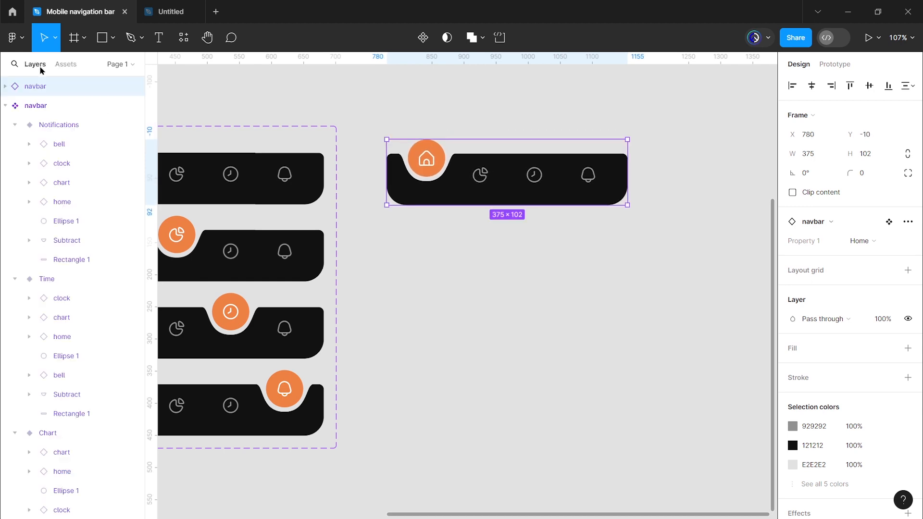
Make the navbar instance a flow starting point and test its chart icon in the running prototype
click(835, 64)
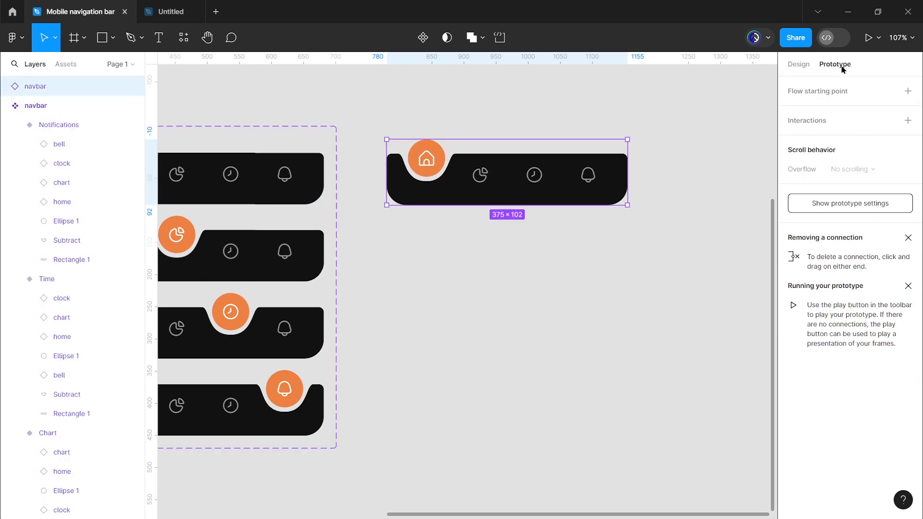
click(842, 89)
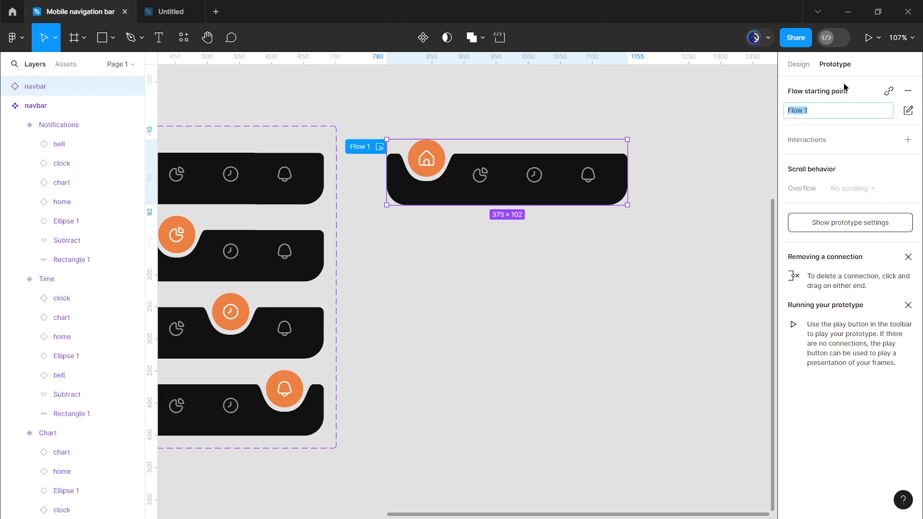
click(868, 38)
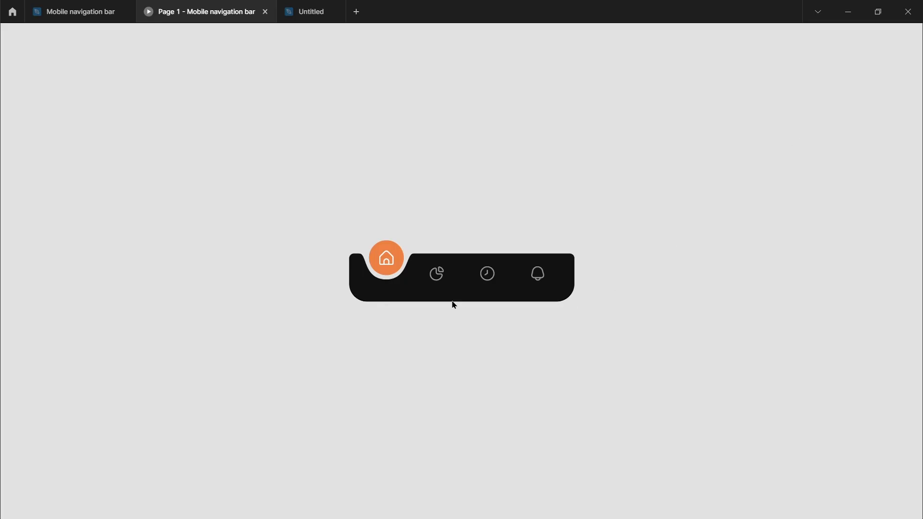
click(438, 282)
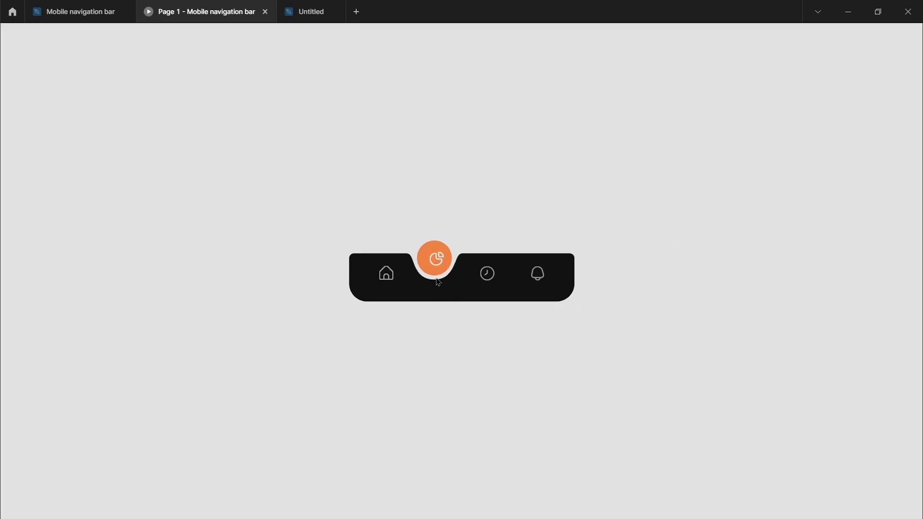
Test the prototype's navbar by switching among the clock, bell, chart and home icons, covering both neighbouring and distant transitions and ending on home
click(489, 283)
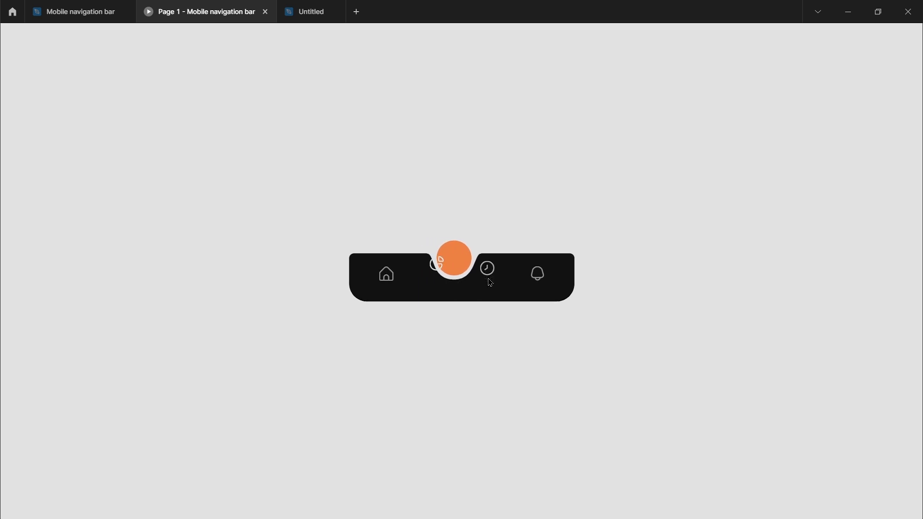
click(539, 283)
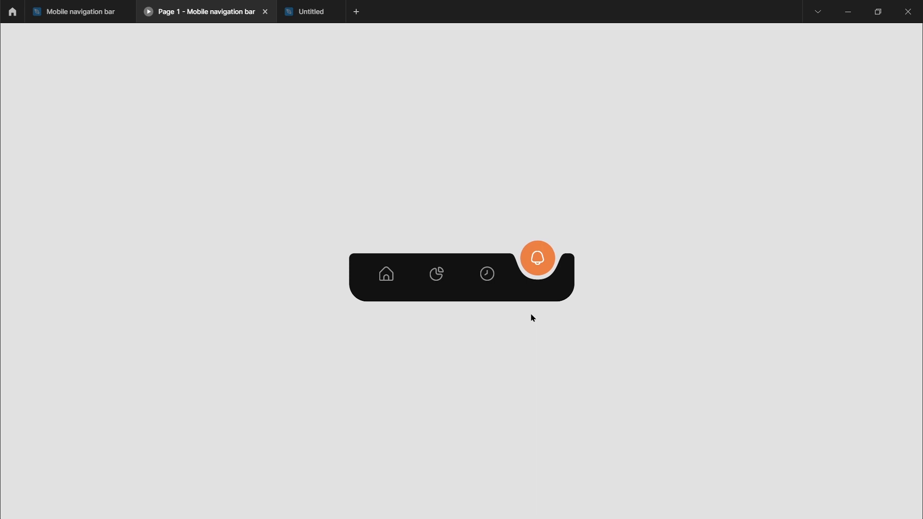
click(490, 283)
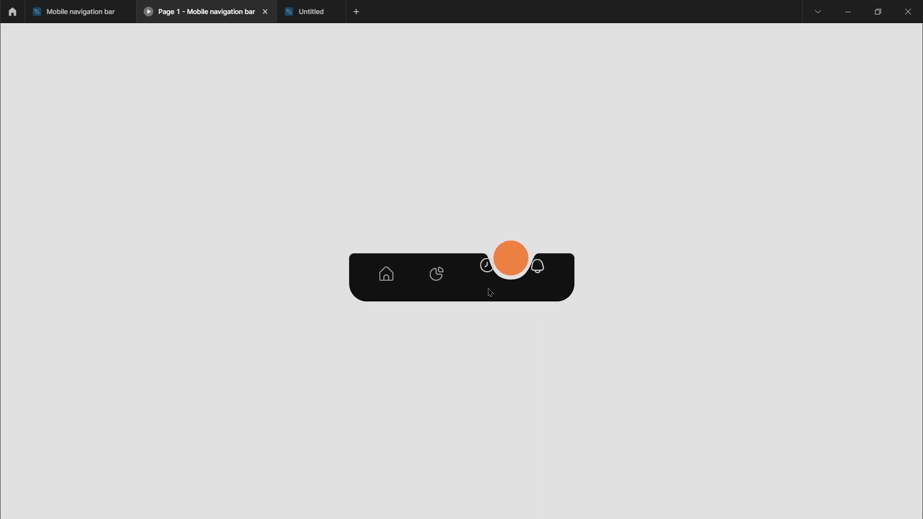
click(436, 283)
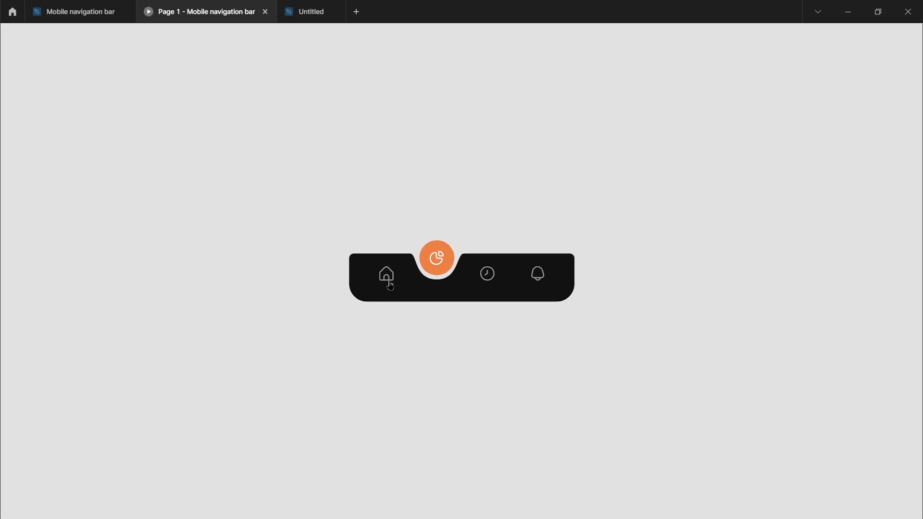
click(389, 282)
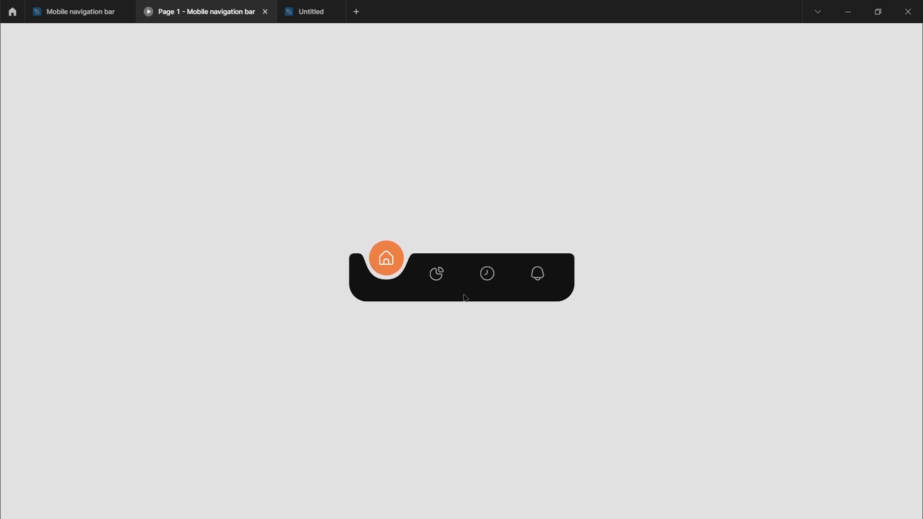
click(539, 283)
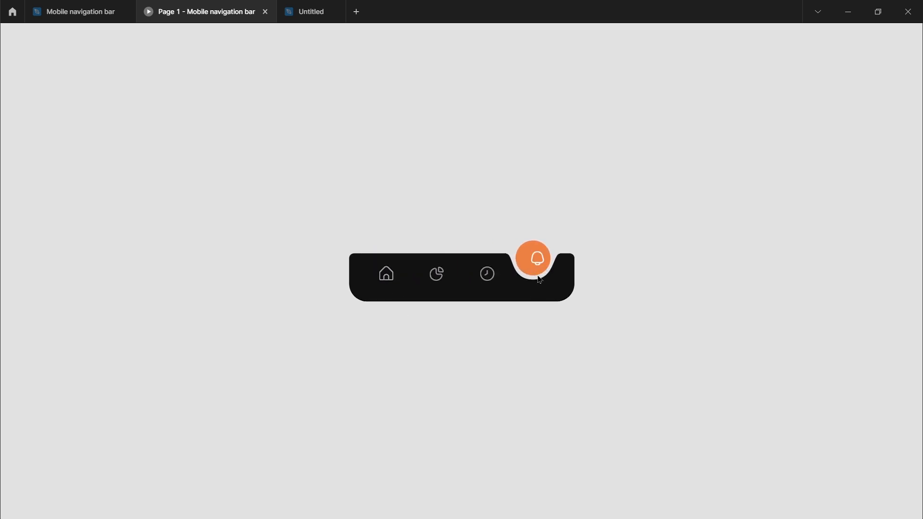
click(438, 283)
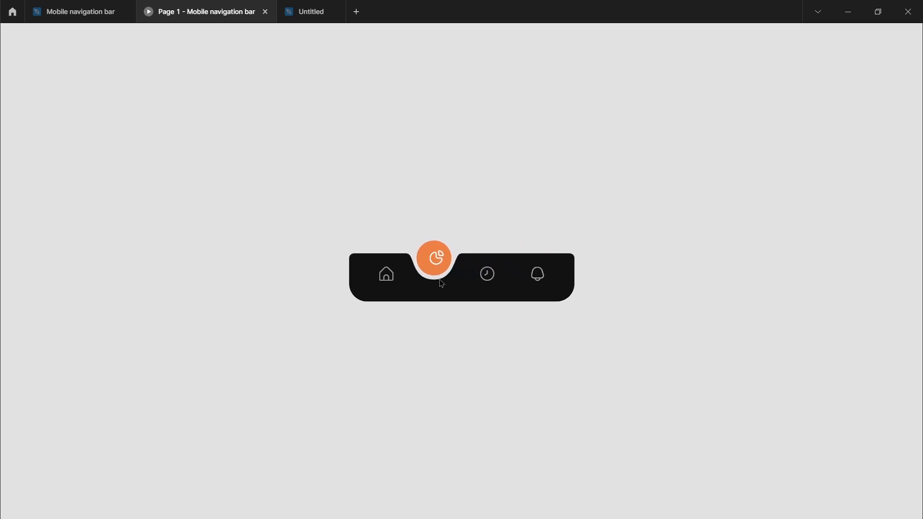
click(383, 284)
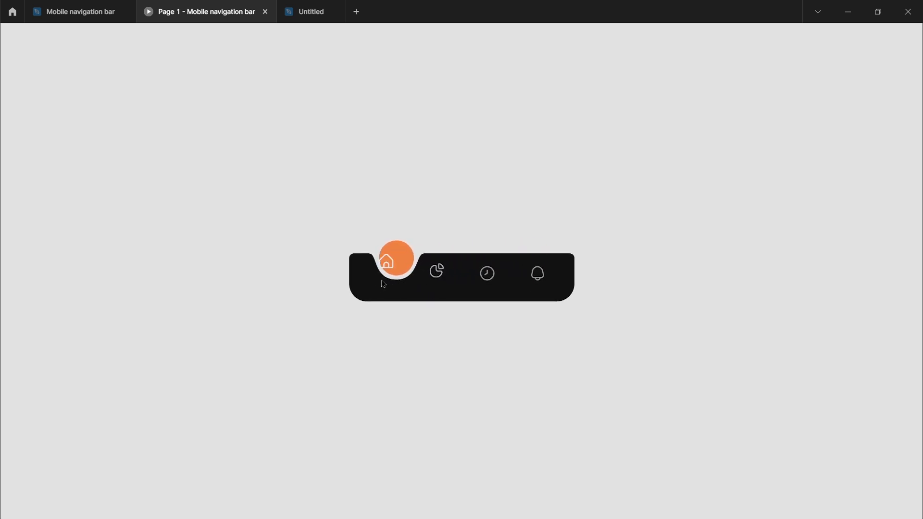